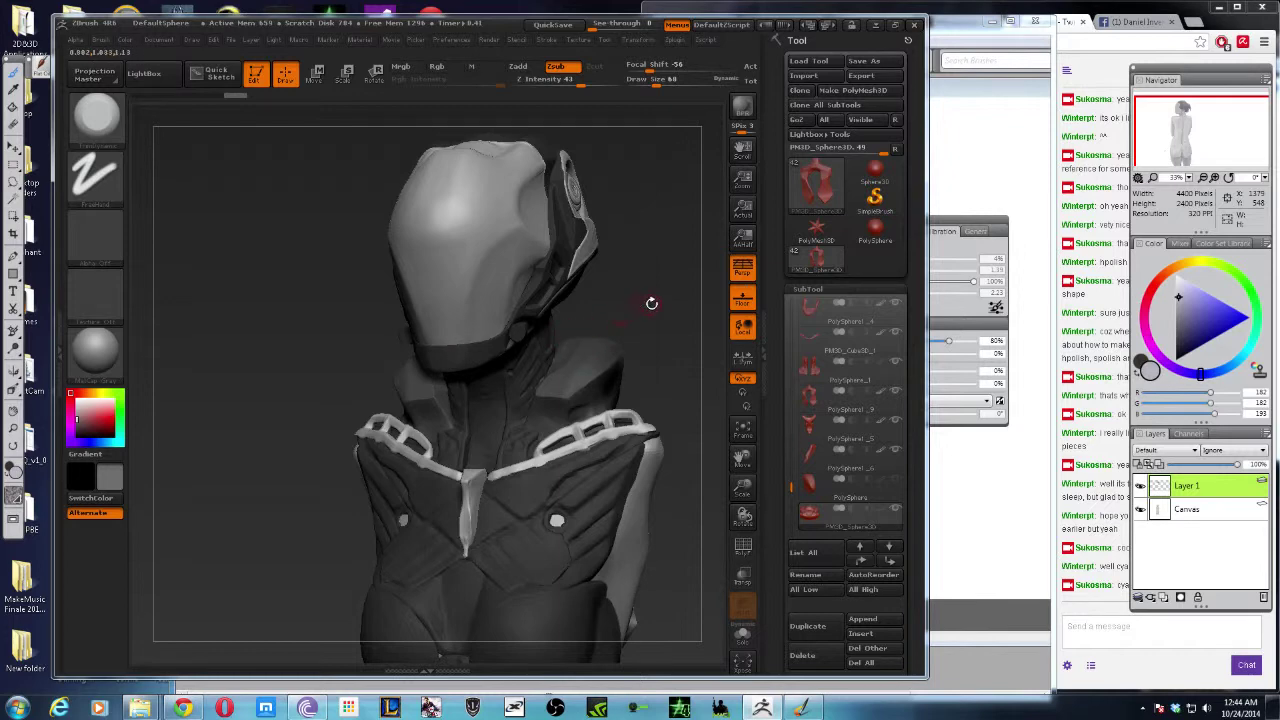
Step: Frame the whole figure, then orbit to a three-quarter back view of the helmet and neck
key(f)
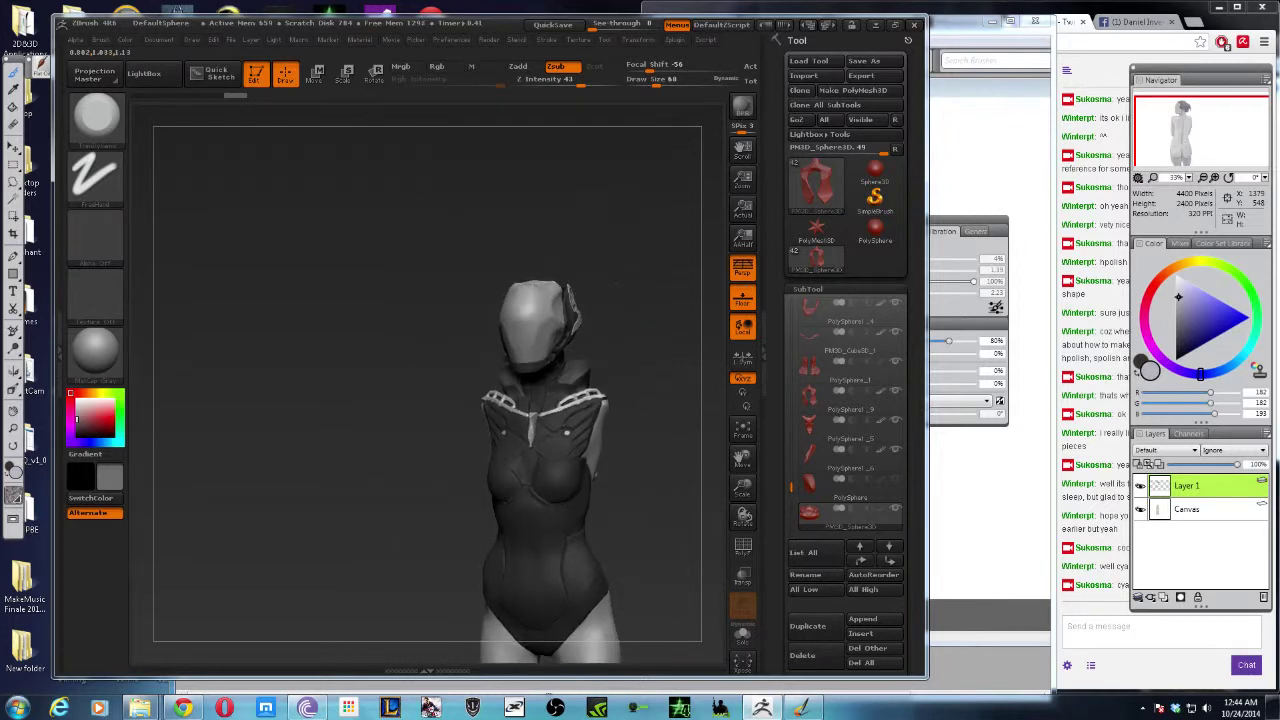
drag(593, 207, 640, 230)
mouse_move(536, 279)
mouse_down()
mouse_move(626, 275)
mouse_move(640, 298)
mouse_move(334, 443)
mouse_move(586, 374)
mouse_move(557, 397)
mouse_move(594, 386)
mouse_move(572, 395)
mouse_up()
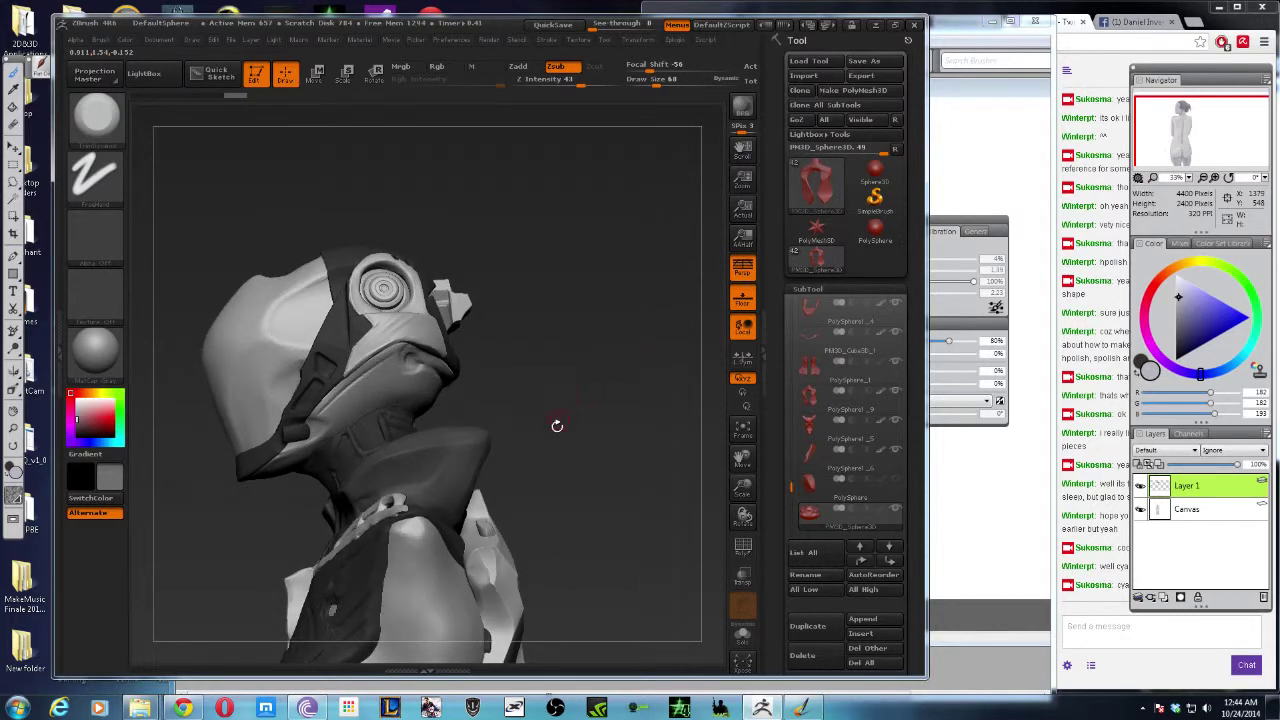
Step: Draw a first curved clip line along the neck armor edge and check it from front and side
ctrl+shift+drag(562, 352, 480, 434)
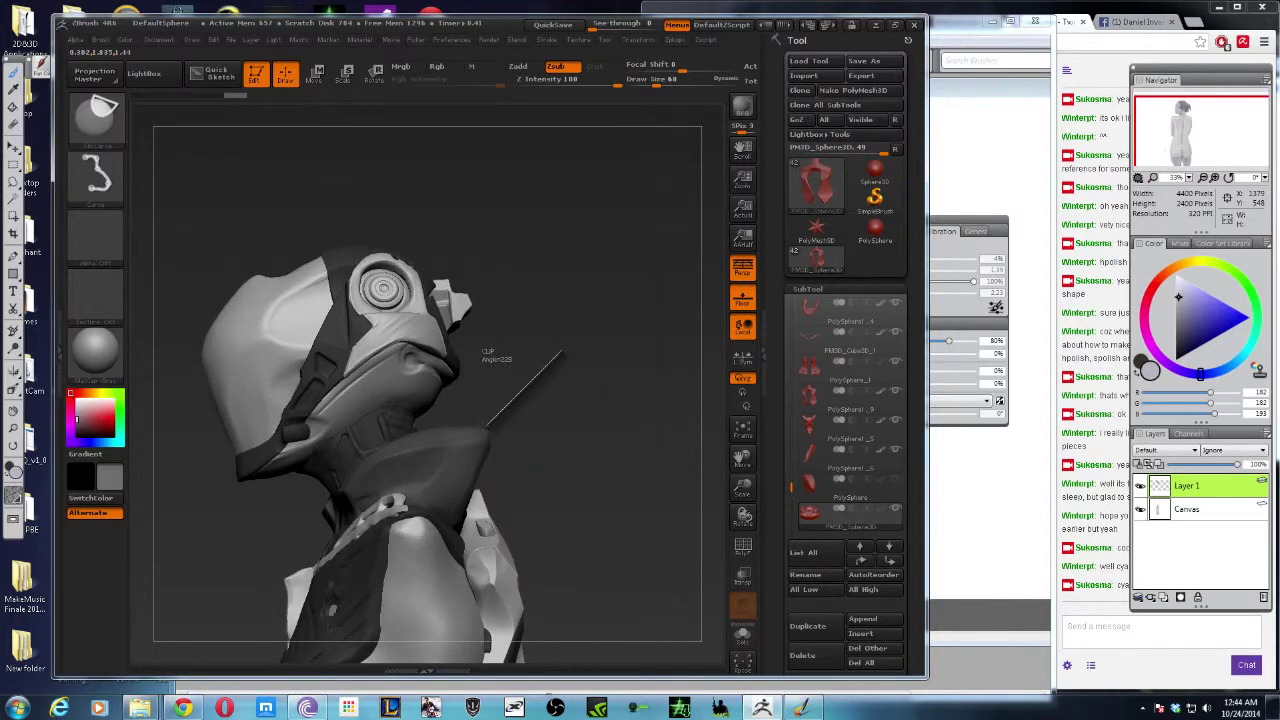
mouse_move(480, 434)
ctrl+shift+mouse_down()
mouse_move(481, 492)
mouse_move(437, 560)
ctrl+shift+mouse_up()
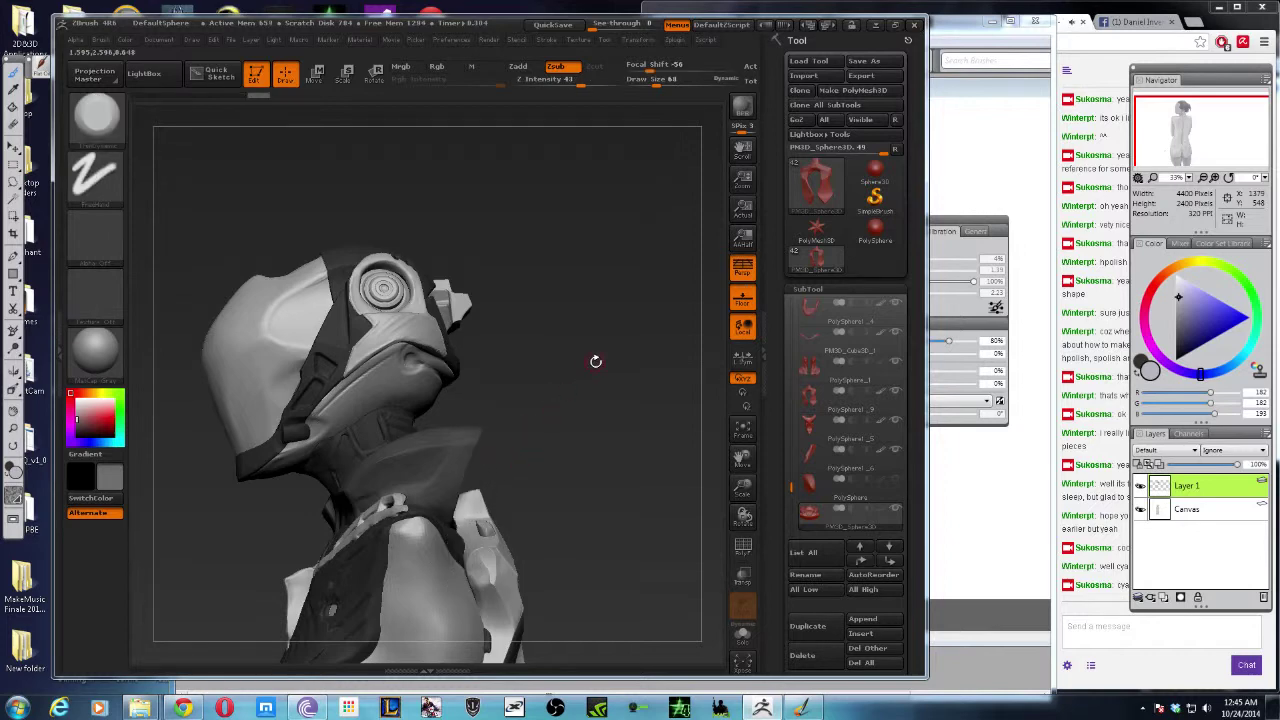
mouse_move(535, 376)
mouse_down()
mouse_move(580, 389)
mouse_move(585, 357)
mouse_up()
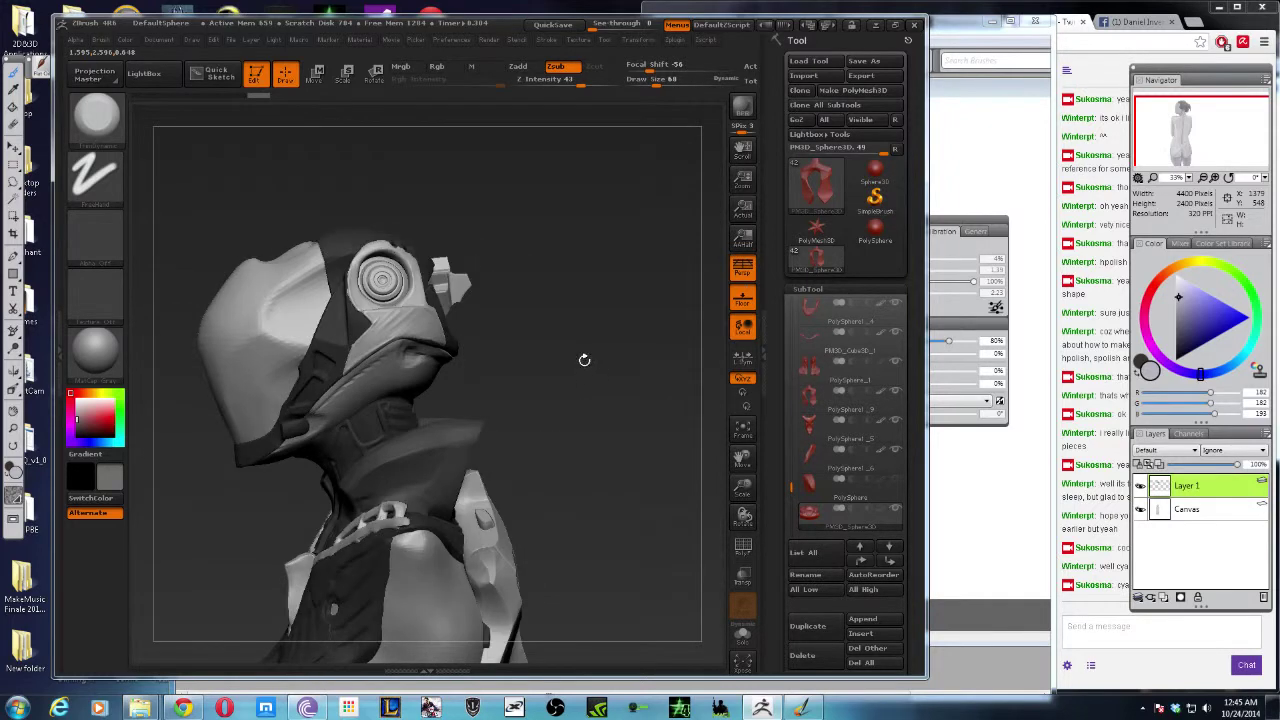
drag(486, 393, 509, 379)
Step: Undo the first cut and reclip the neck armor edge straight along a new line
key(ctrl+z)
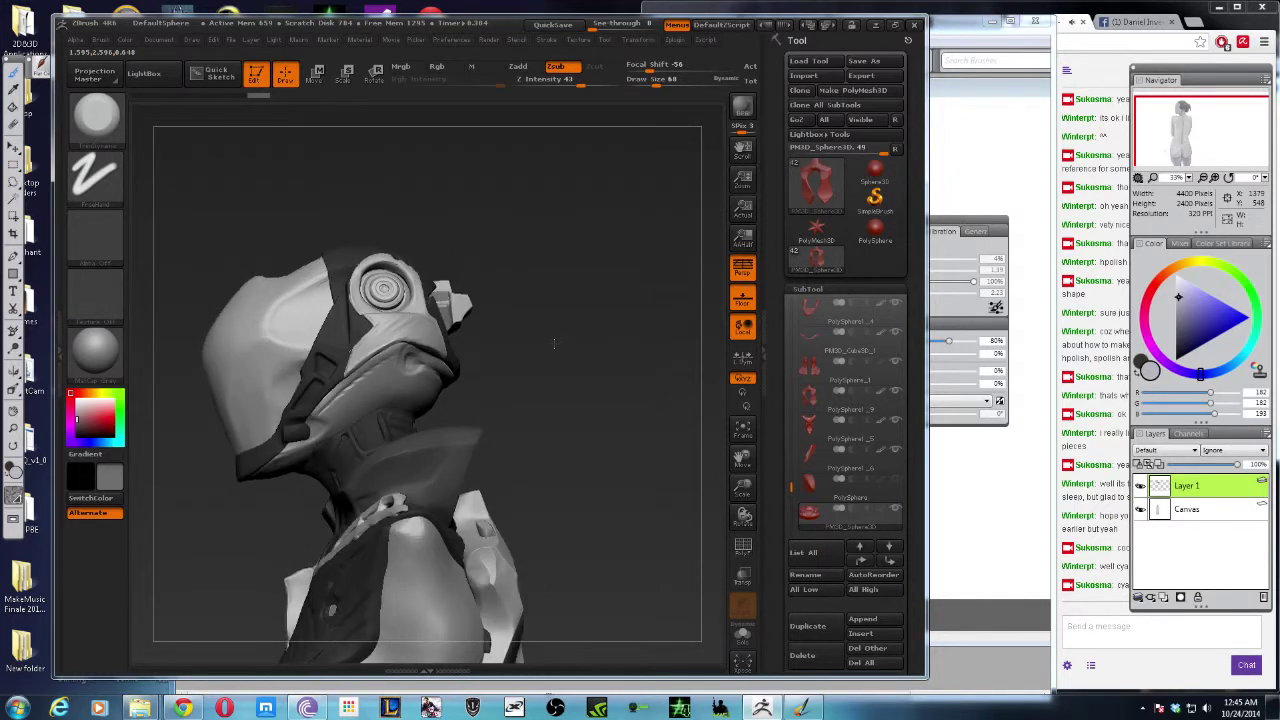
key(ctrl+shift+z)
ctrl+shift+drag(542, 336, 477, 458)
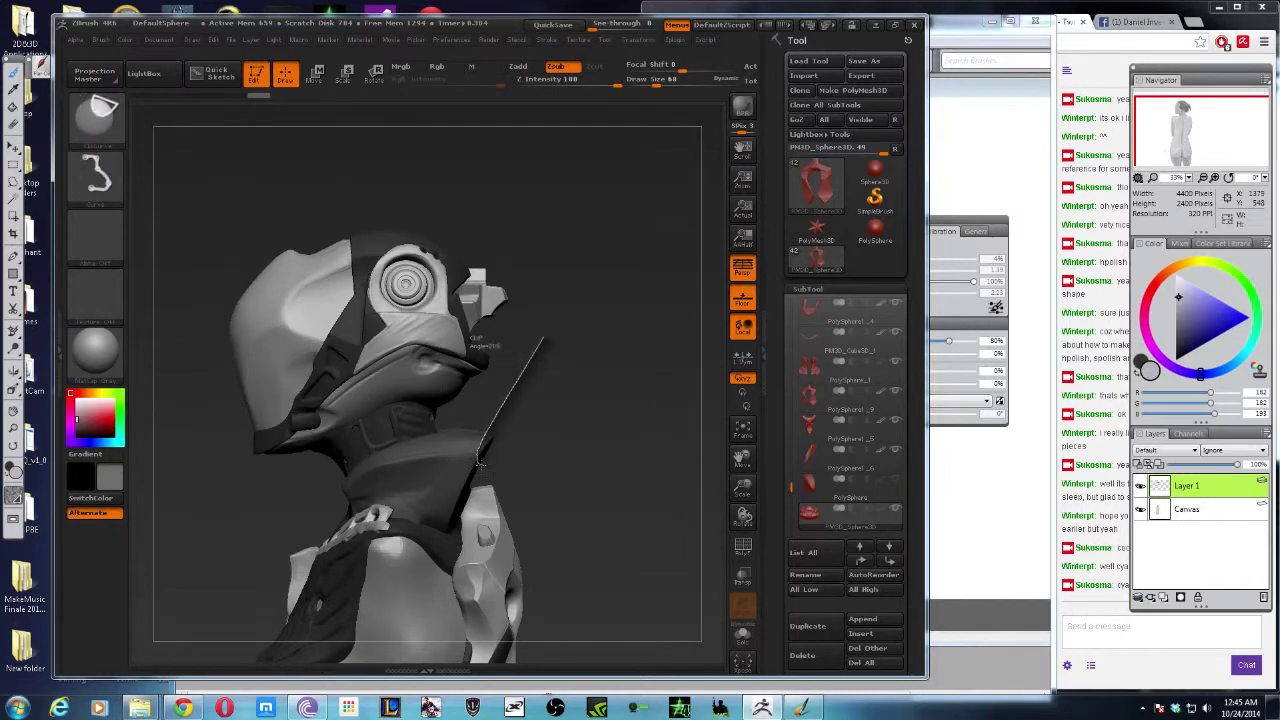
ctrl+shift+drag(477, 458, 480, 518)
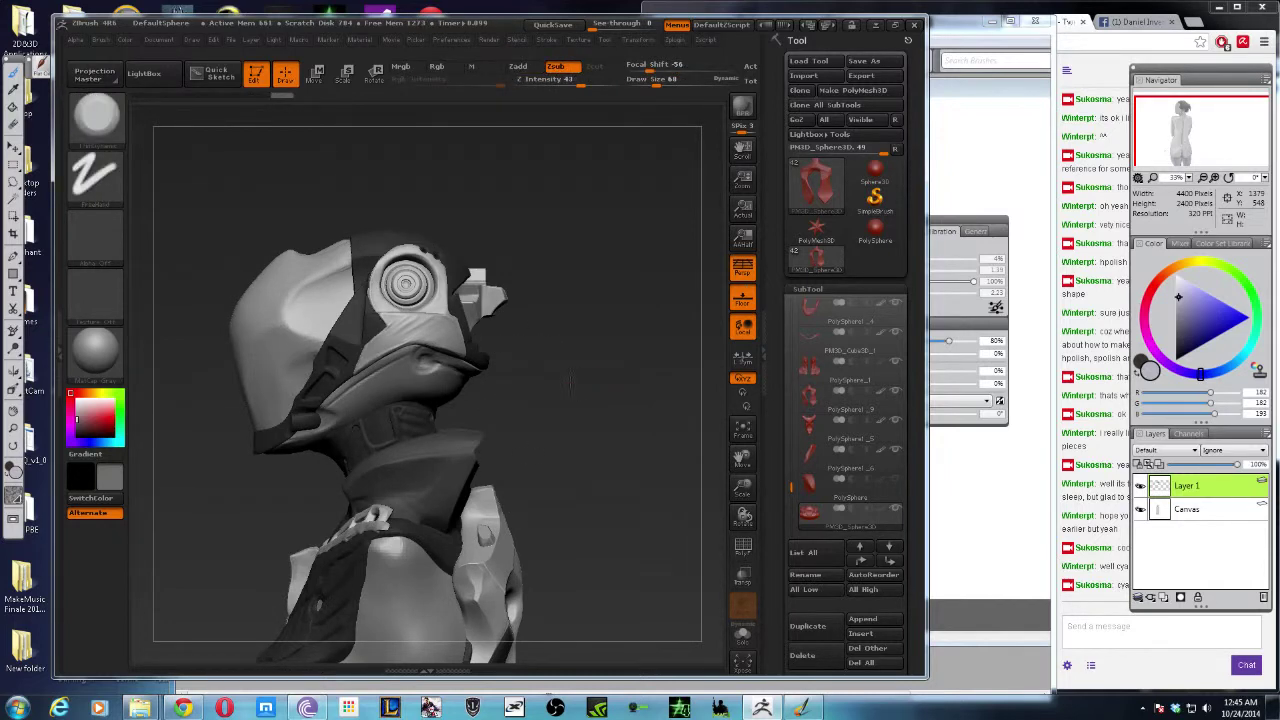
drag(620, 450, 680, 450)
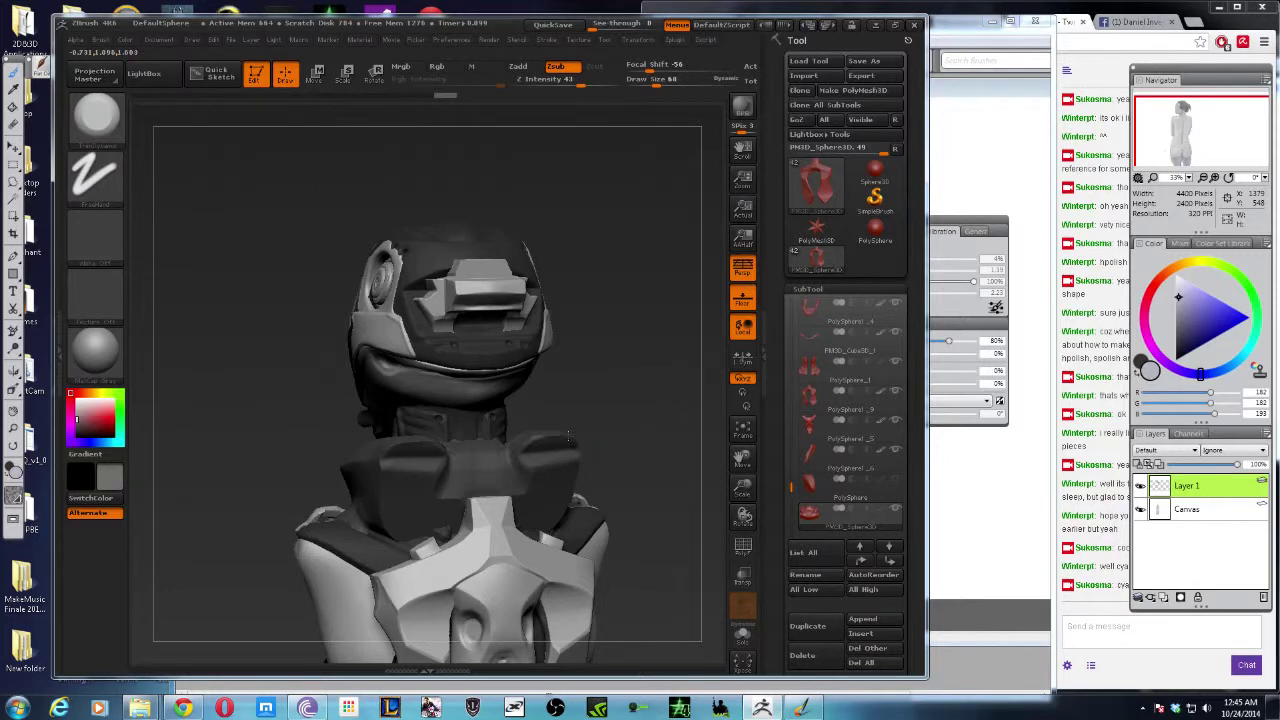
Step: Orbit around the trimmed helmet and neck, tilt up from below, then zoom out to a distant side view
drag(631, 401, 468, 440)
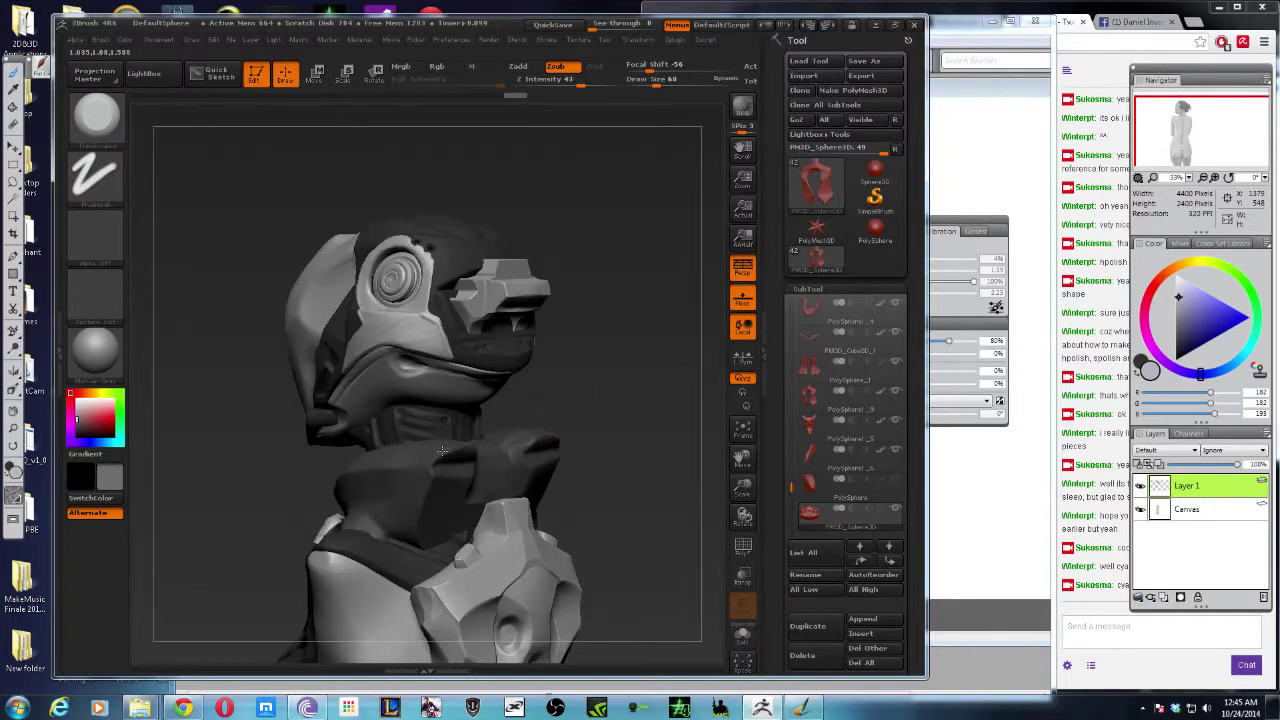
drag(591, 377, 592, 390)
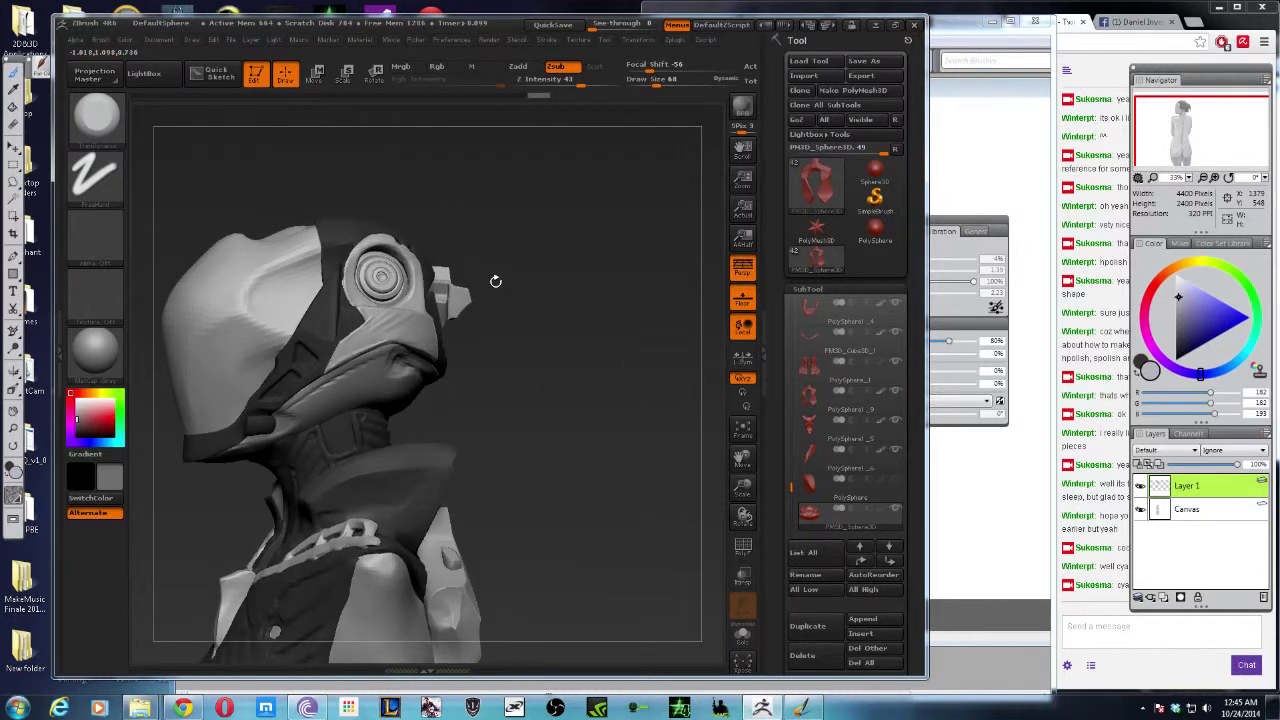
drag(485, 280, 486, 294)
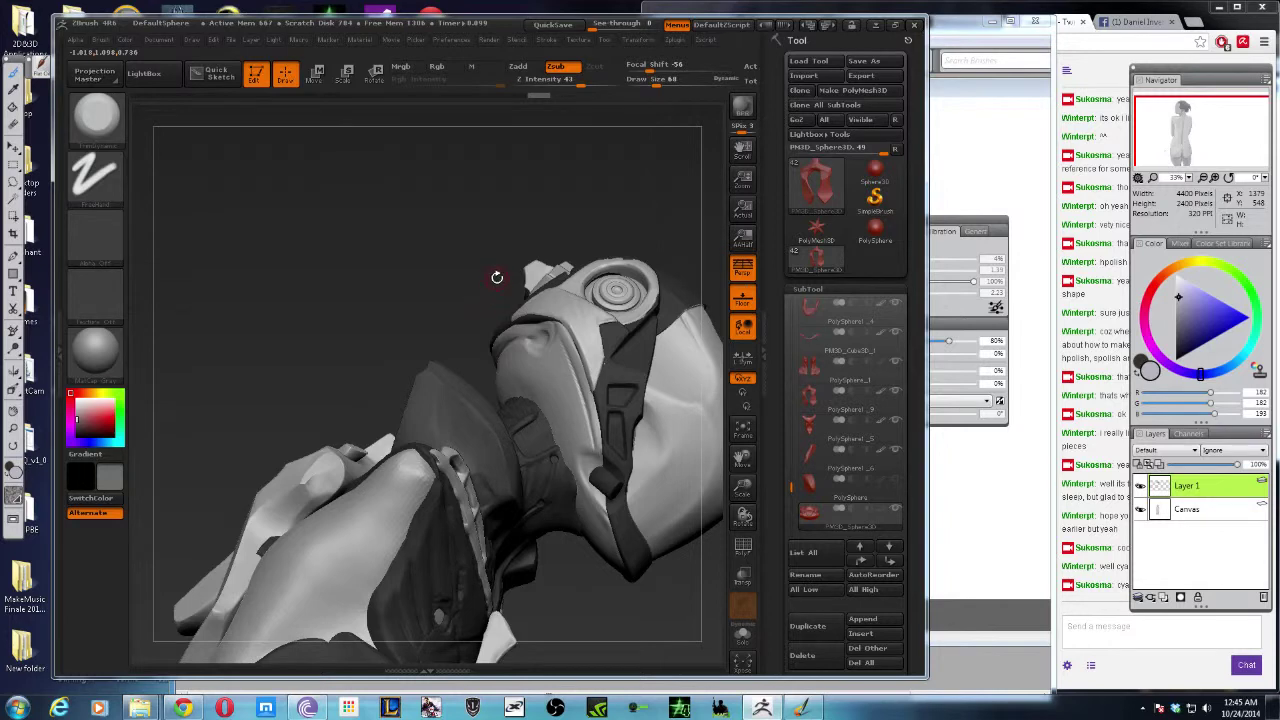
mouse_move(431, 284)
mouse_down()
mouse_move(450, 286)
mouse_move(377, 158)
mouse_move(451, 271)
mouse_move(574, 286)
mouse_move(605, 336)
mouse_move(597, 351)
mouse_move(578, 328)
mouse_move(586, 342)
mouse_up()
Step: Frame the bust and turn it to show the helmet's side disc, then back toward the front
key(f)
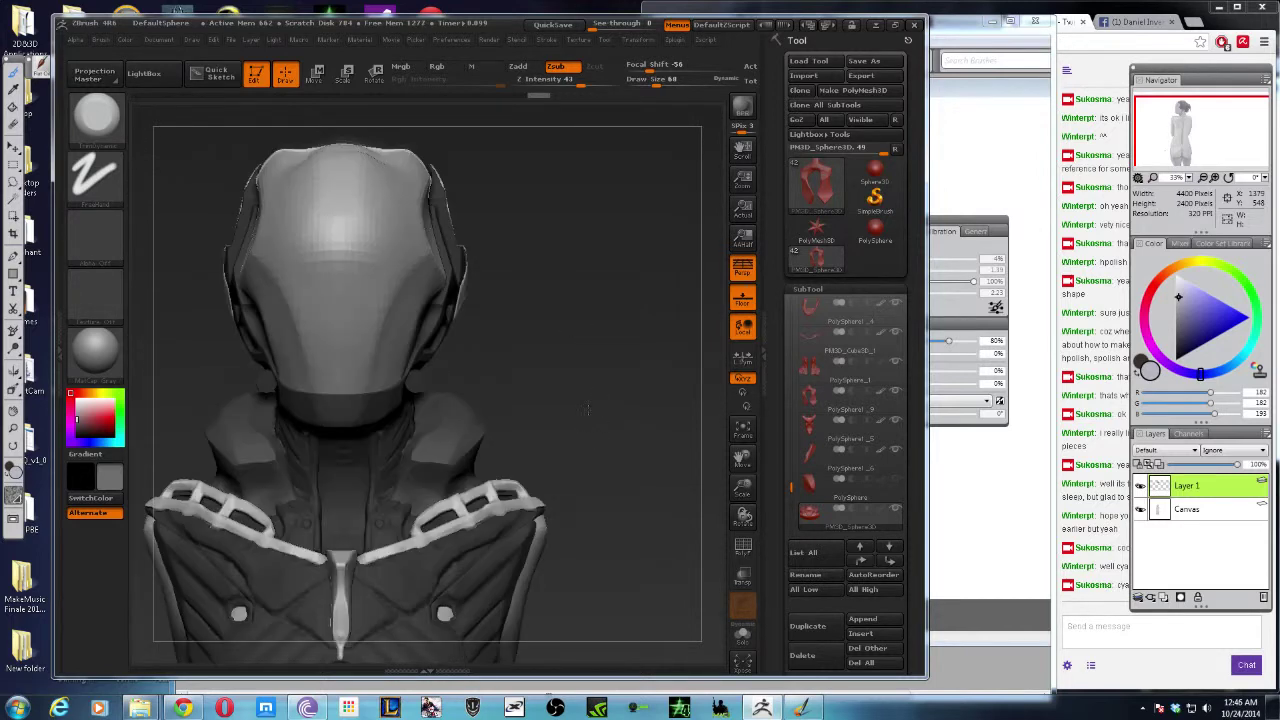
drag(580, 414, 436, 463)
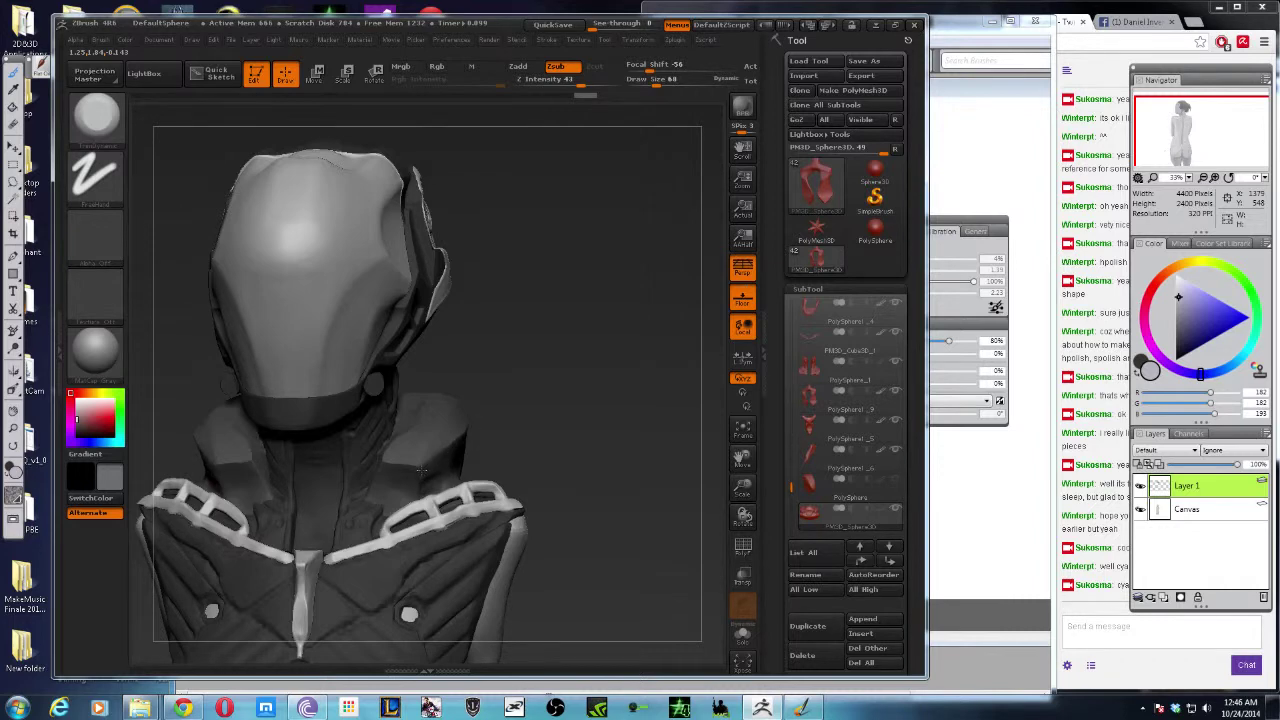
mouse_move(421, 470)
mouse_down()
mouse_move(560, 470)
mouse_move(437, 423)
mouse_up()
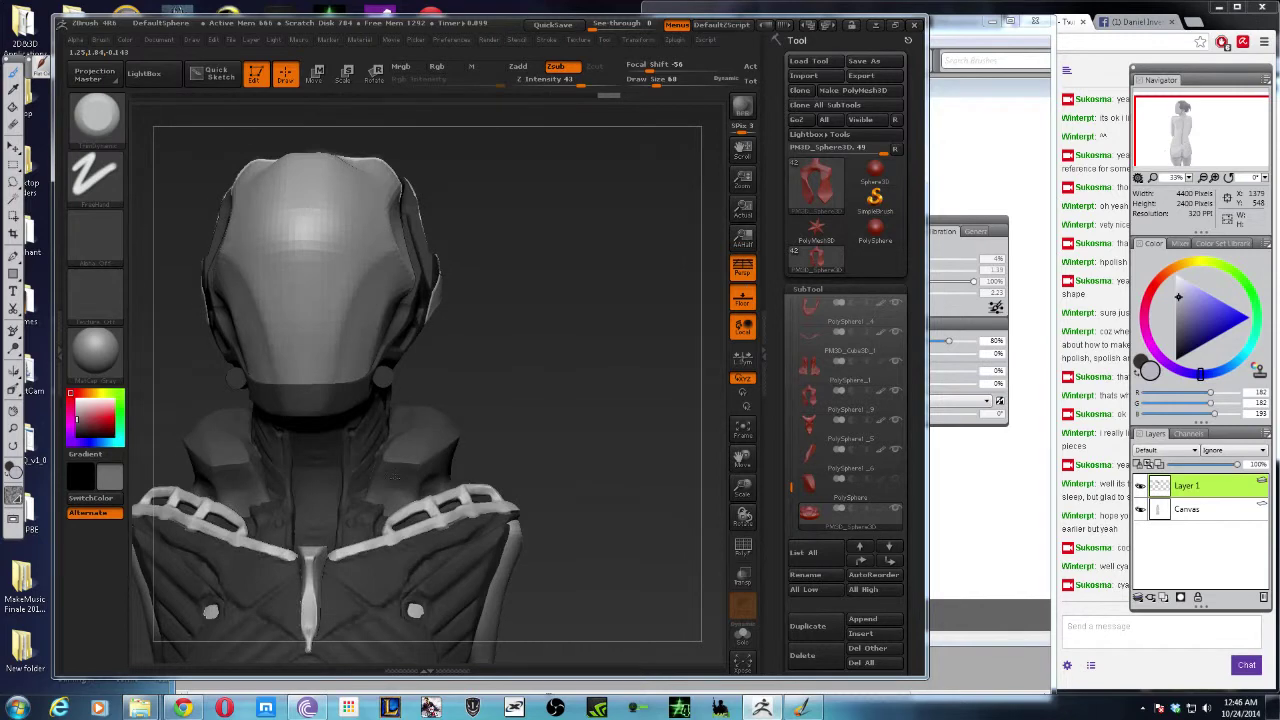
drag(395, 478, 386, 470)
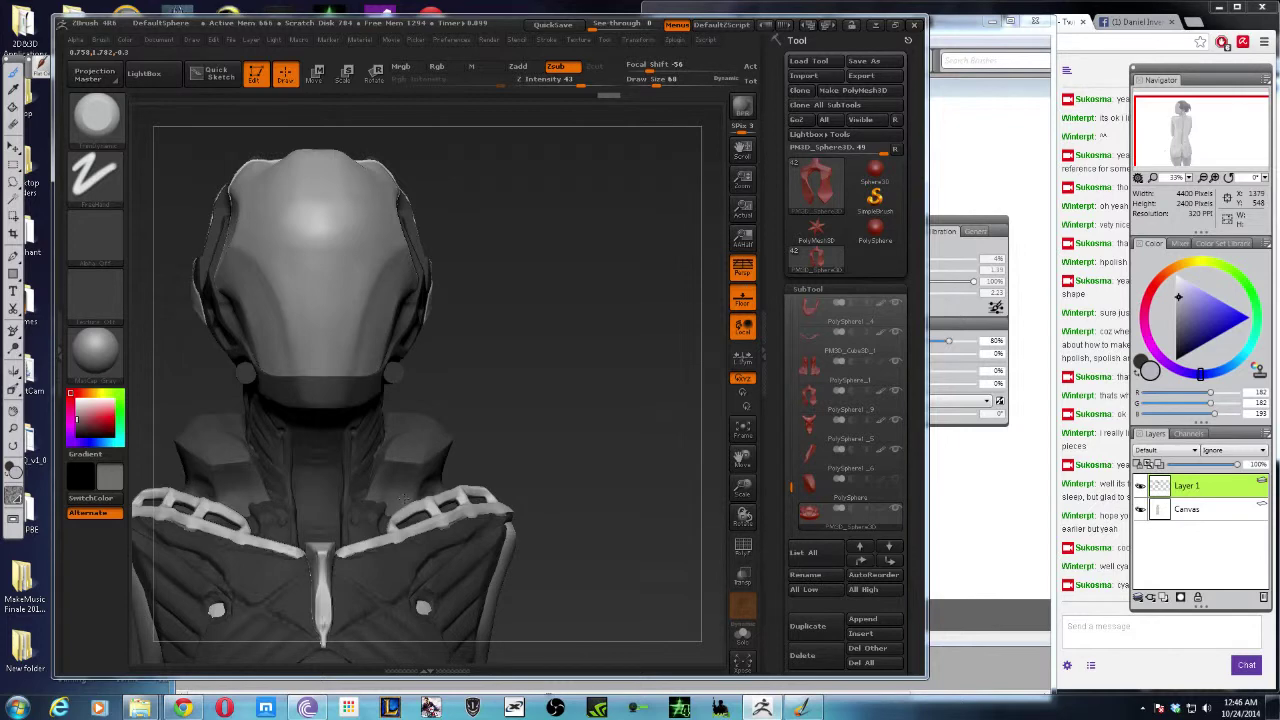
Step: Swap brushes with keys 1 and 2, then reframe on the torso and shoulder collar
key(1)
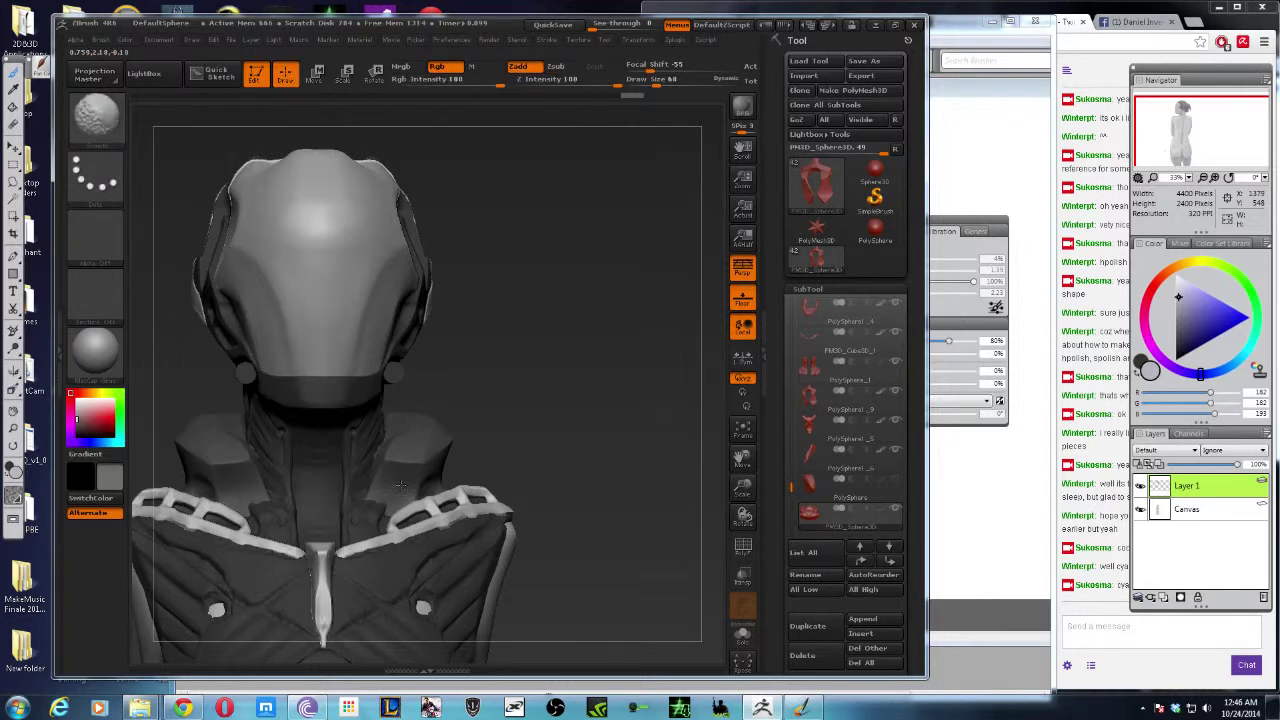
key(2)
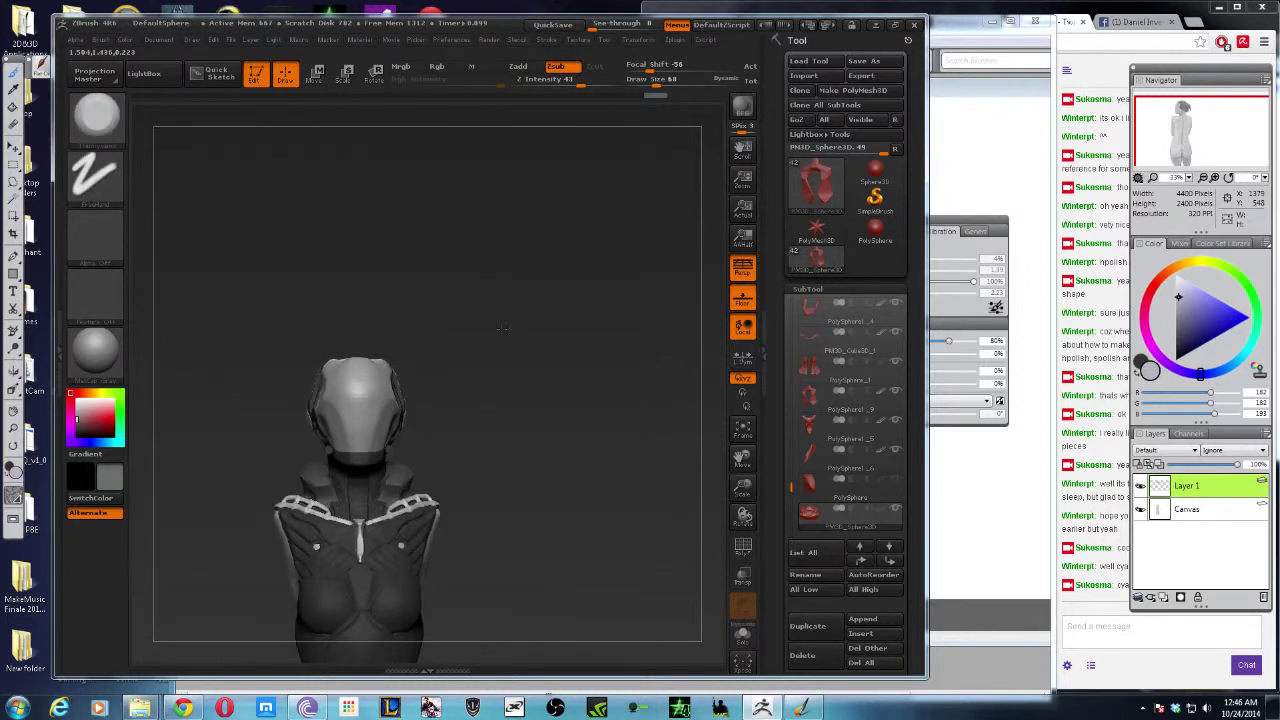
mouse_move(488, 281)
mouse_down()
mouse_move(537, 332)
mouse_move(543, 318)
mouse_move(382, 407)
mouse_up()
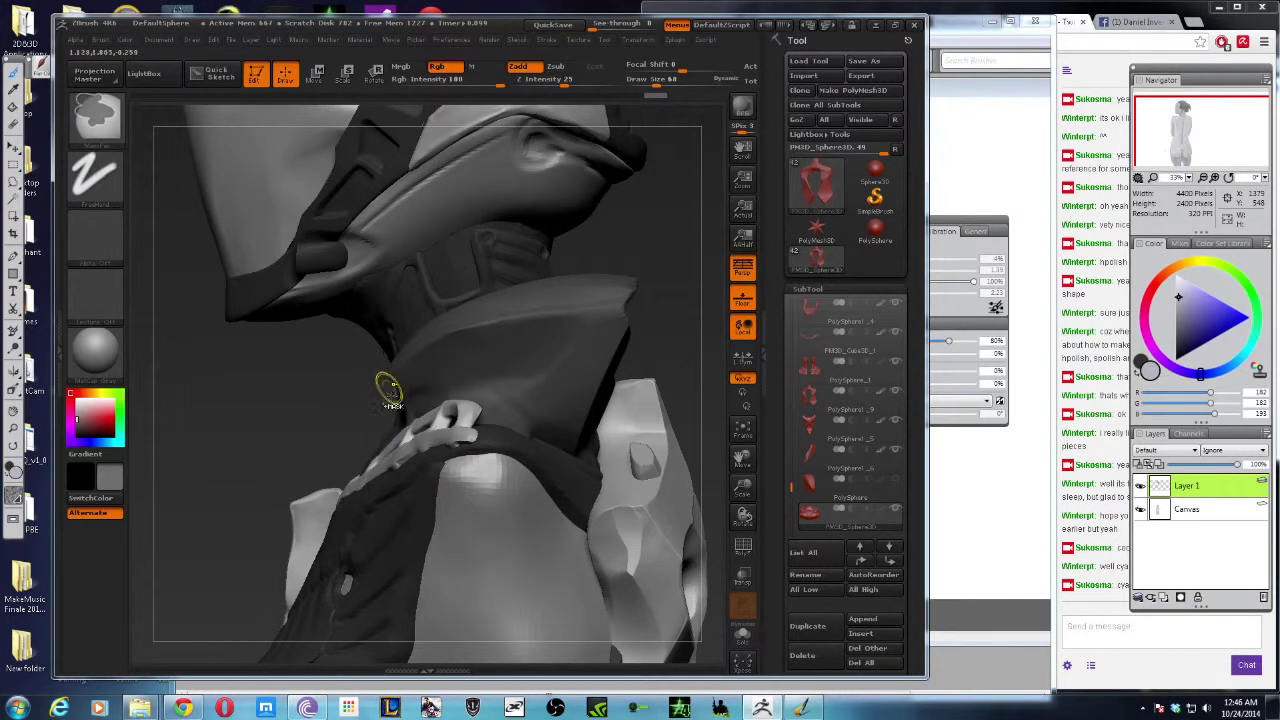
Step: Load the curve-cutting brush (B, C, T) and cut the neck mesh along a curve following the collar edge
key(b)
key(c)
key(t)
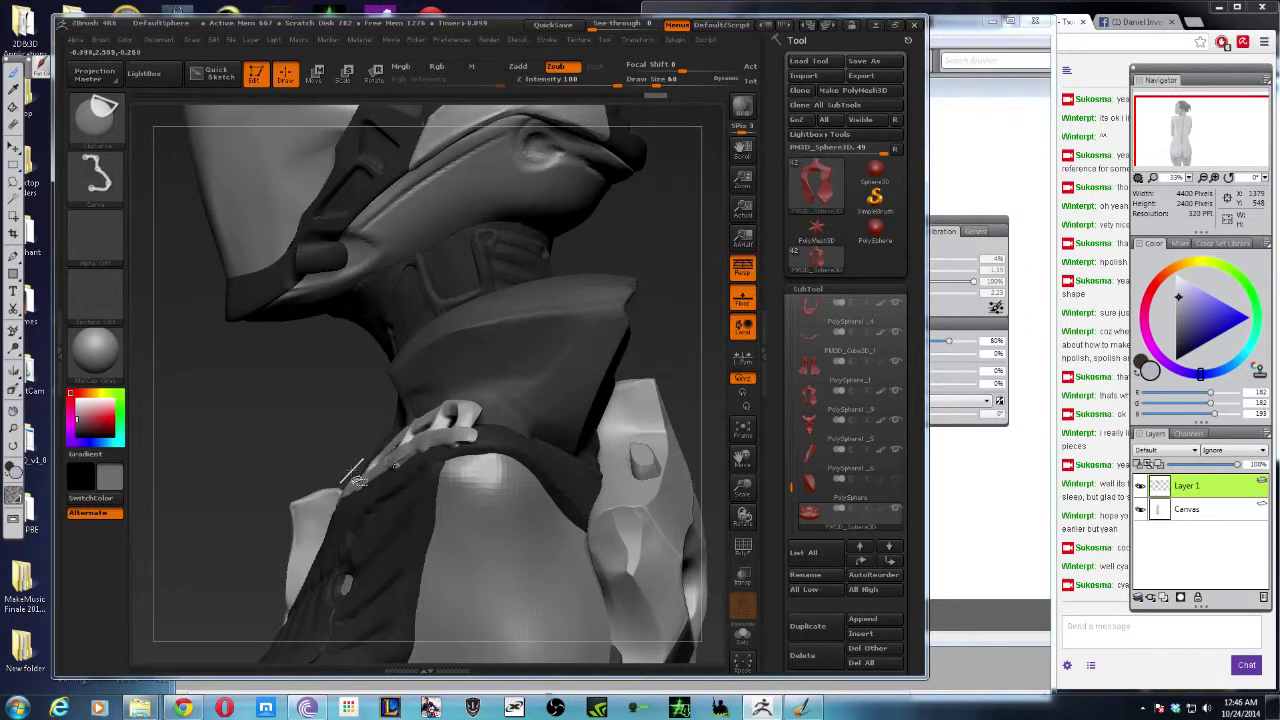
mouse_move(337, 451)
mouse_down()
mouse_move(370, 489)
mouse_move(411, 411)
mouse_up()
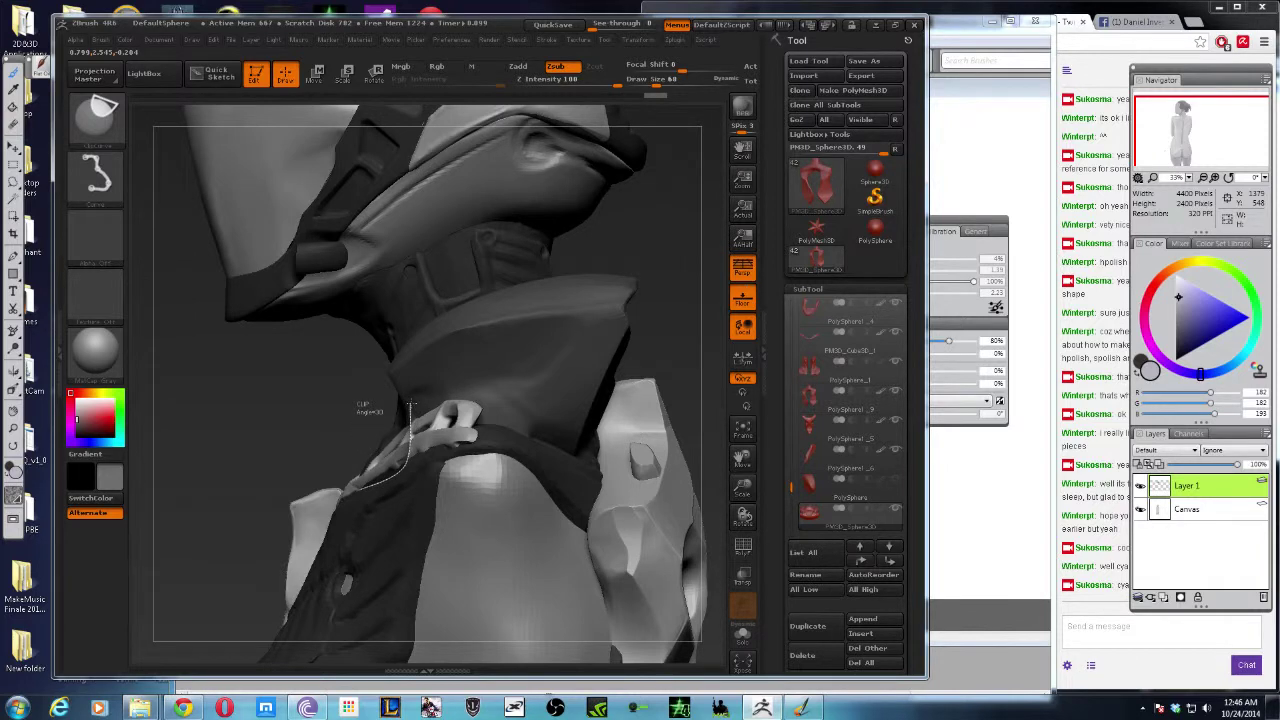
mouse_move(411, 411)
ctrl+shift+mouse_down()
mouse_move(400, 380)
mouse_move(330, 326)
ctrl+shift+mouse_up()
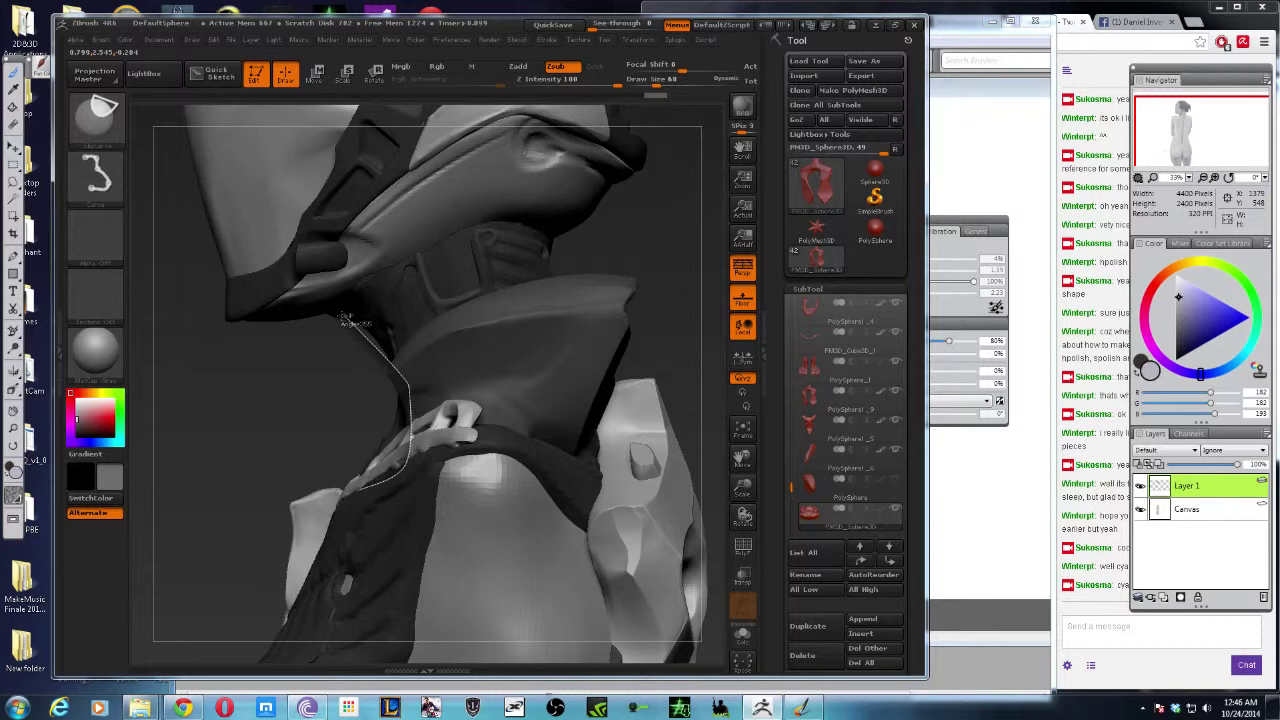
ctrl+shift+drag(330, 326, 368, 325)
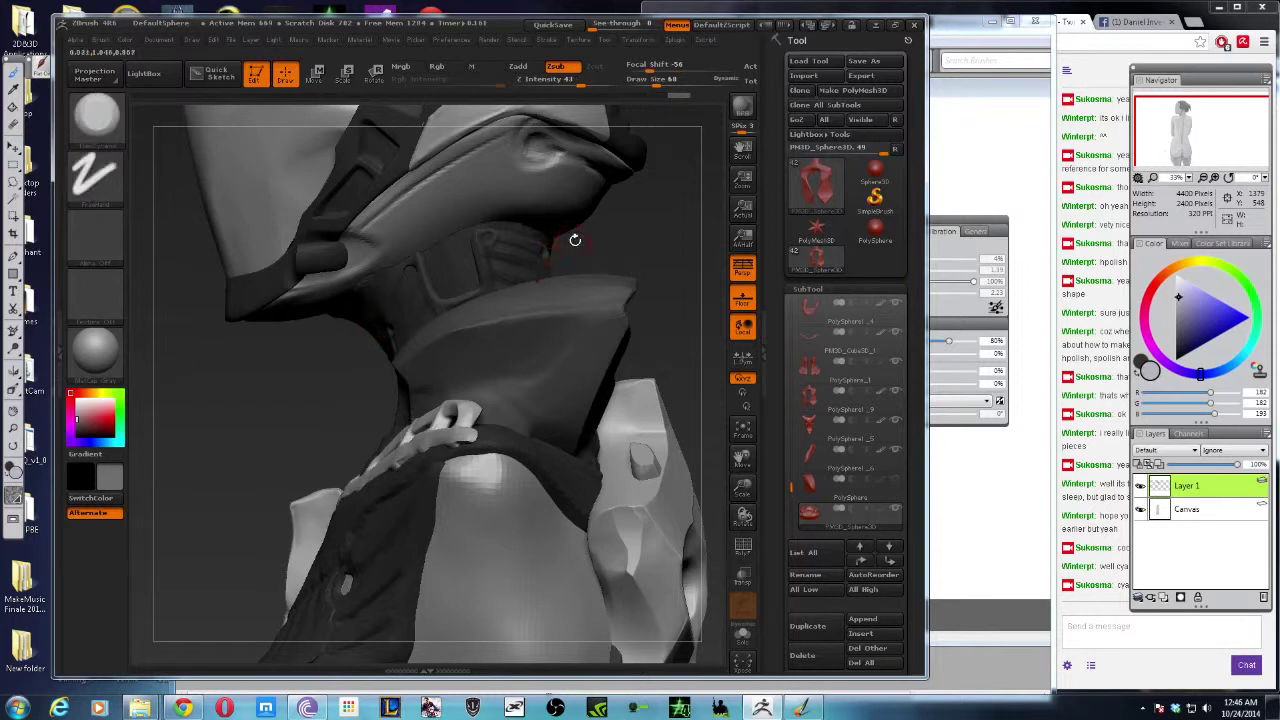
mouse_move(634, 226)
mouse_down()
mouse_move(647, 219)
mouse_move(391, 363)
mouse_up()
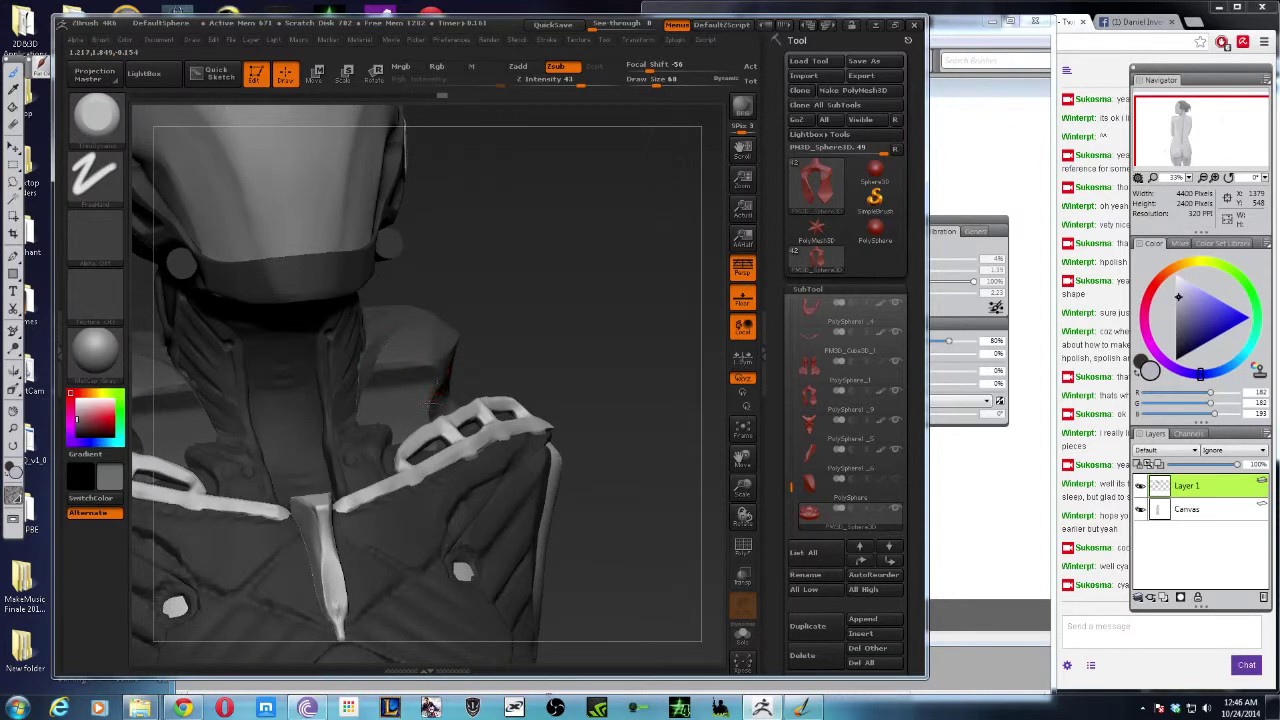
Step: Build out the chest beside the collar, smooth the area near the neck, and move in on the shoulder armor
key(shift)
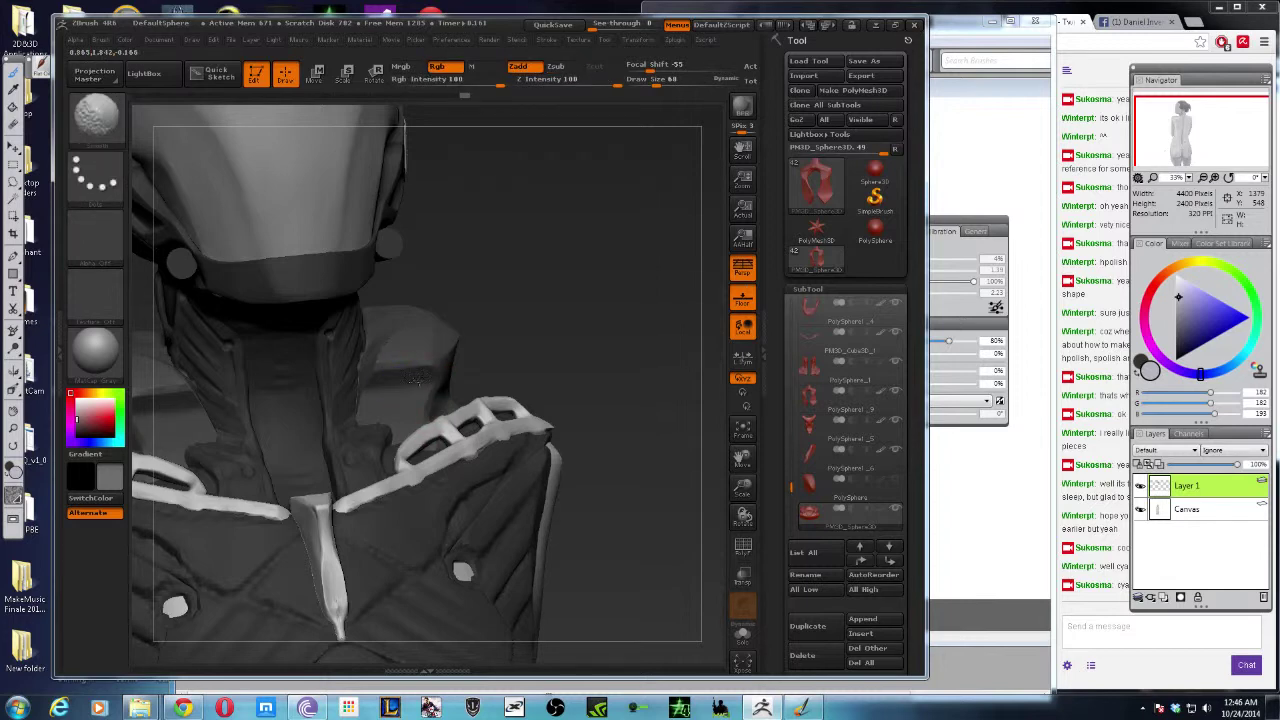
key(alt)
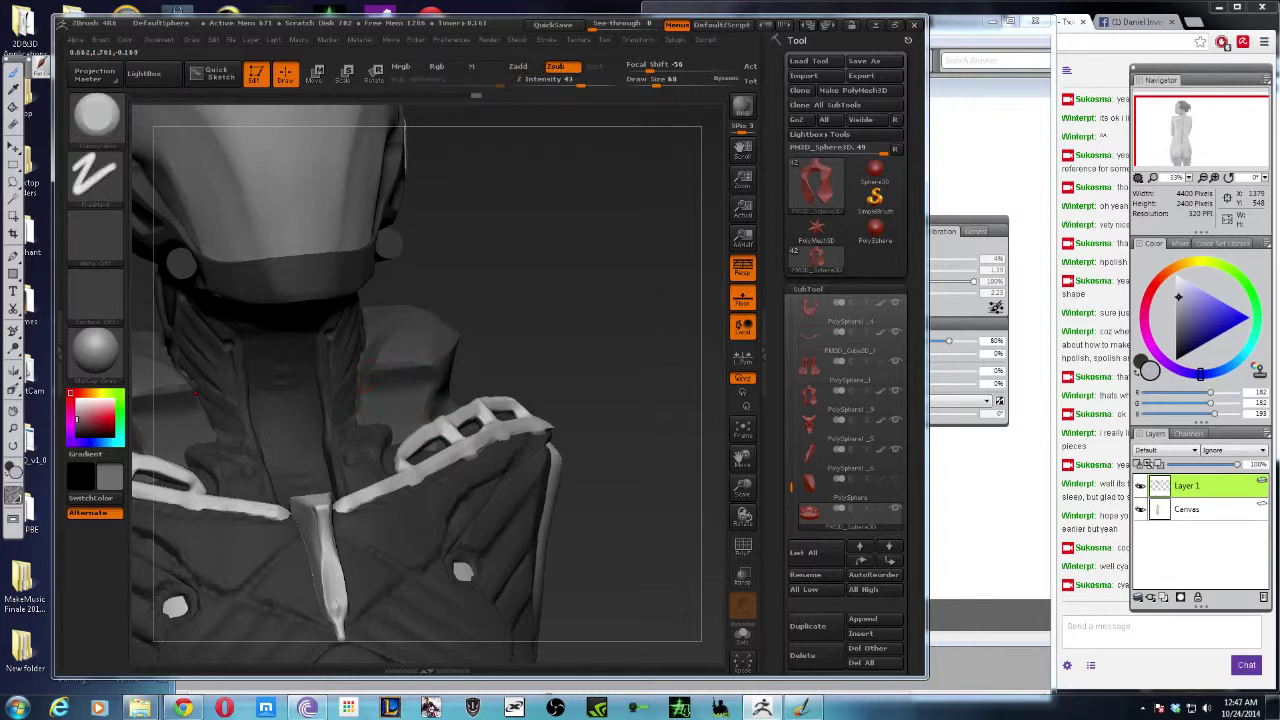
drag(355, 435, 420, 360)
key(shift)
shift+drag(477, 334, 476, 228)
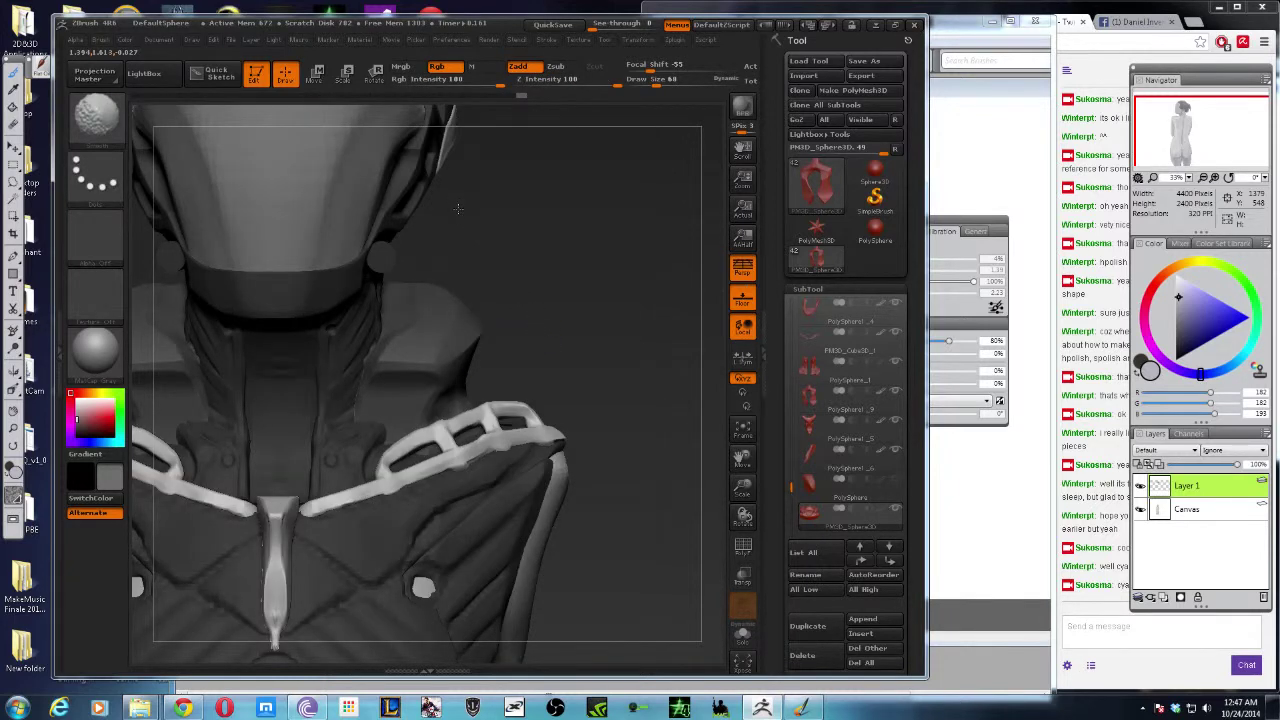
mouse_move(458, 209)
mouse_down()
mouse_move(494, 255)
mouse_move(480, 274)
mouse_up()
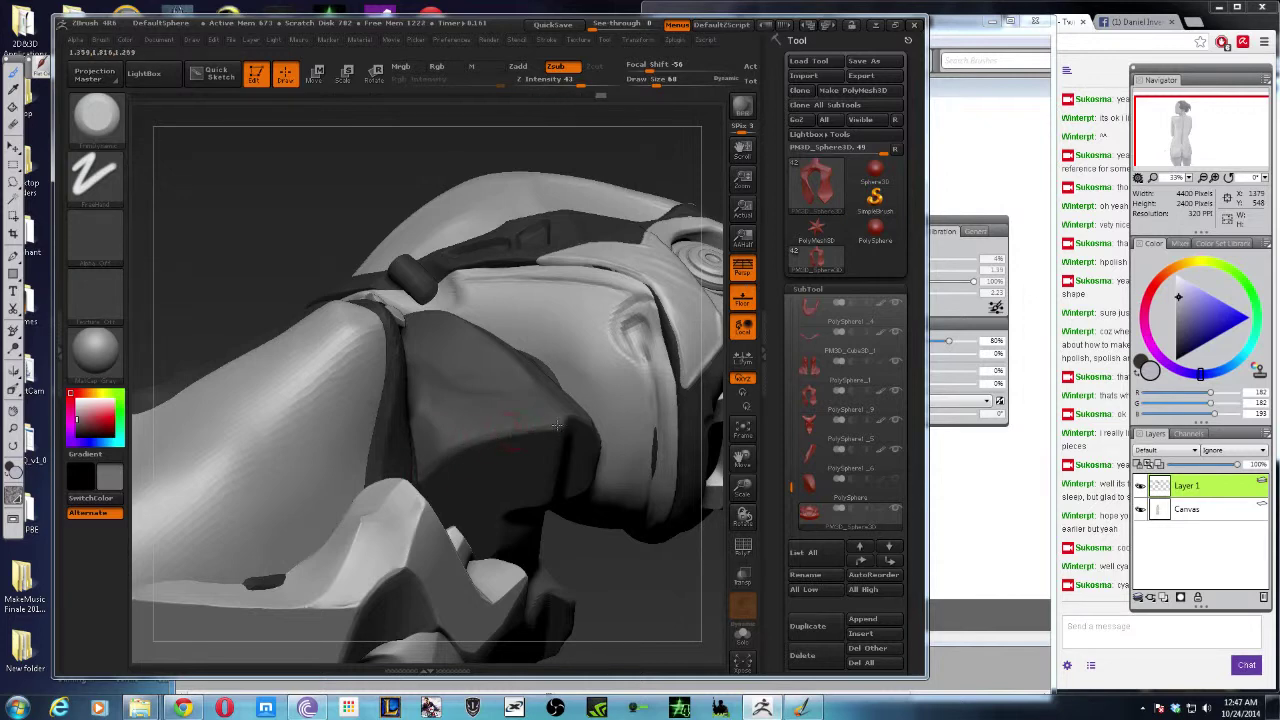
Step: Sculpt strokes flattening the underside of the shoulder armor plate where it meets the neck armor
drag(509, 432, 433, 466)
mouse_move(568, 422)
mouse_down()
mouse_move(600, 425)
mouse_move(555, 454)
mouse_up()
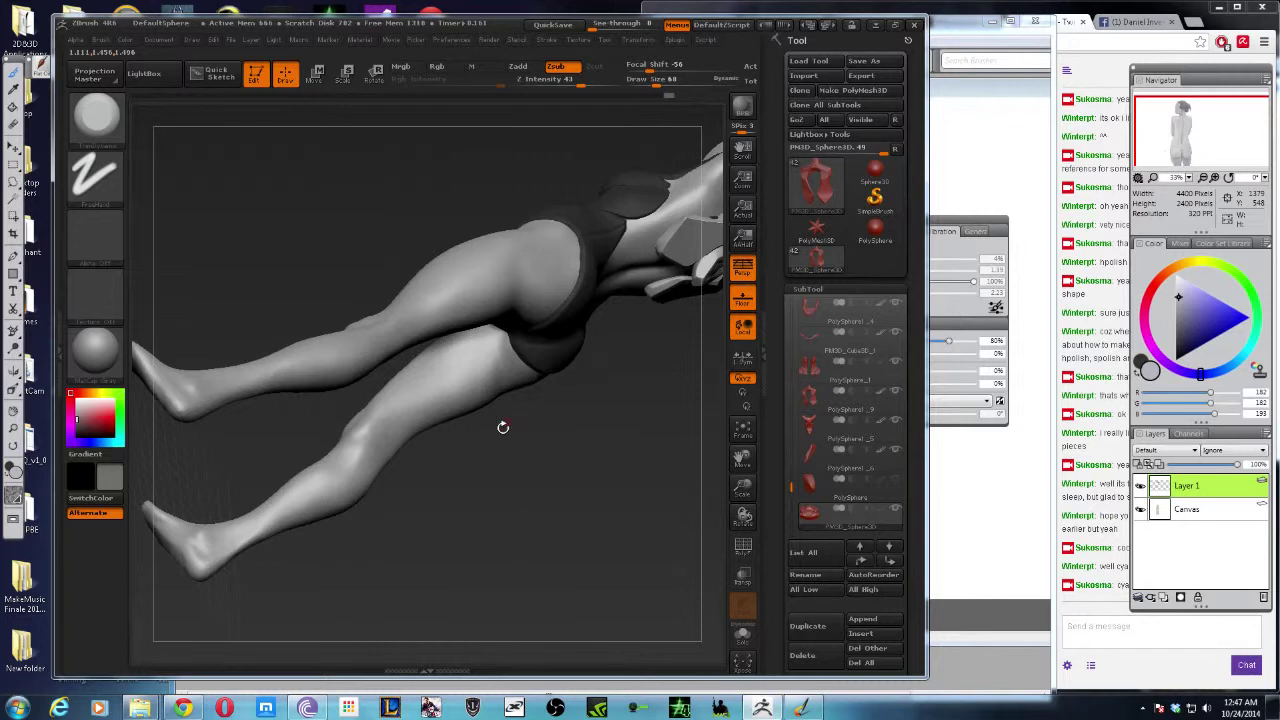
mouse_move(508, 473)
mouse_down()
mouse_move(572, 531)
mouse_move(451, 421)
mouse_up()
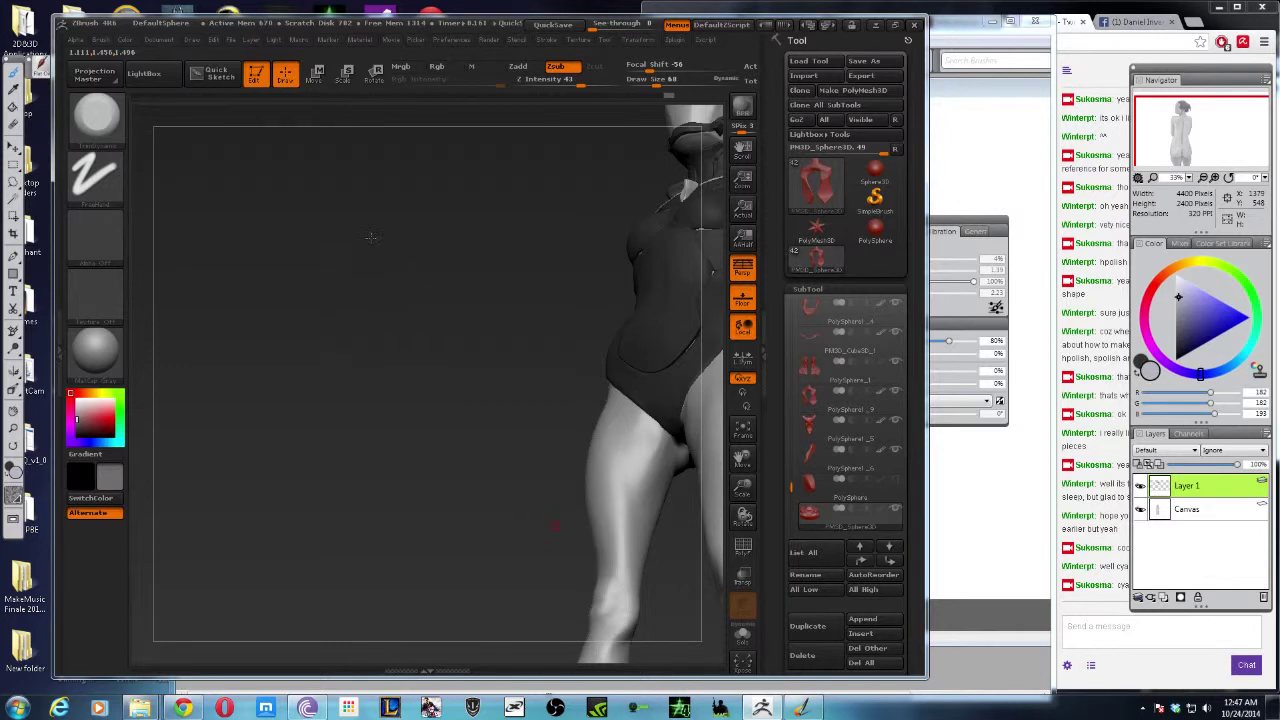
drag(370, 240, 370, 224)
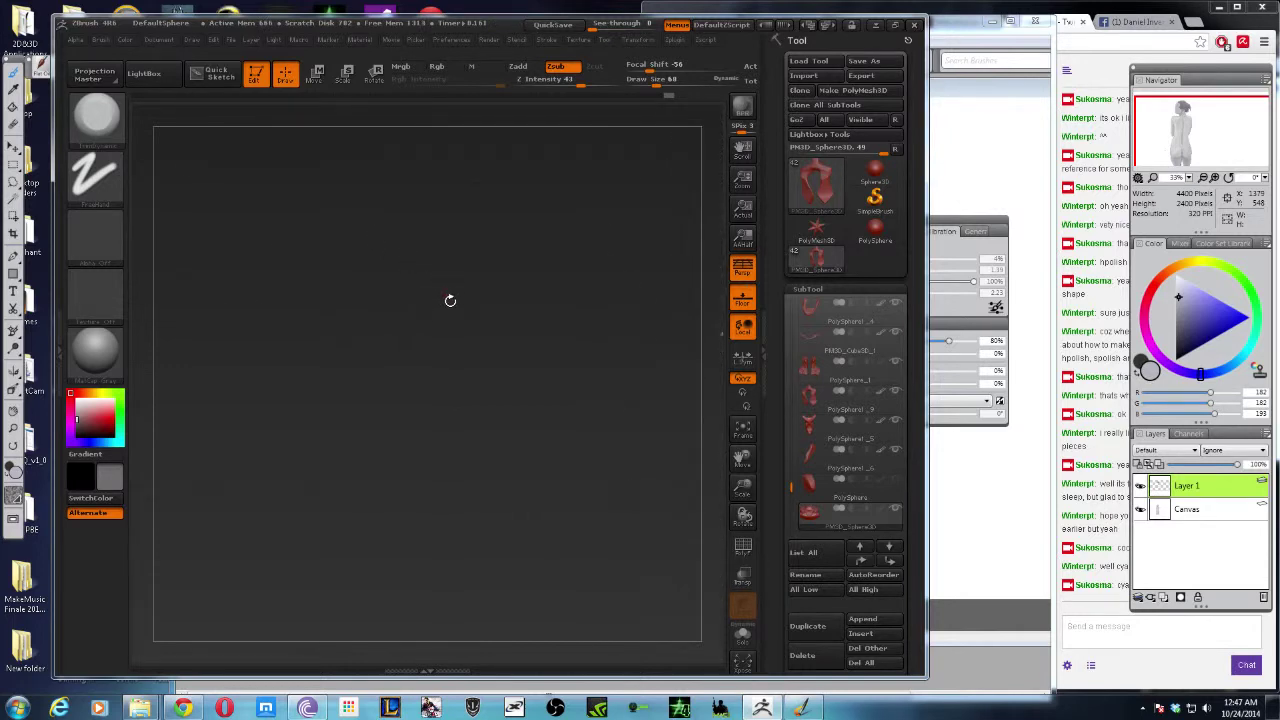
Step: Rotate back to the upper body, pull back, and settle on a close side profile of helmet and neck
drag(451, 294, 454, 304)
mouse_move(645, 241)
mouse_down()
mouse_move(530, 201)
mouse_move(584, 372)
mouse_move(591, 363)
mouse_move(522, 390)
mouse_up()
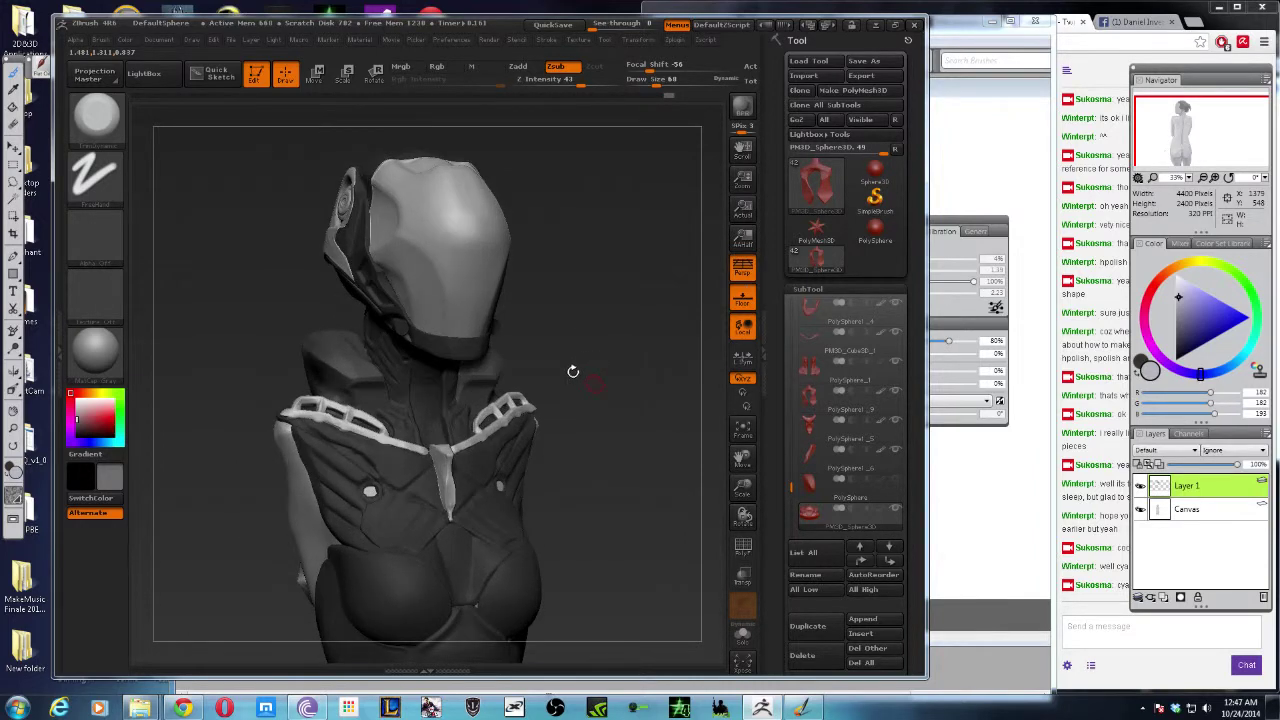
drag(522, 390, 574, 372)
drag(507, 328, 421, 343)
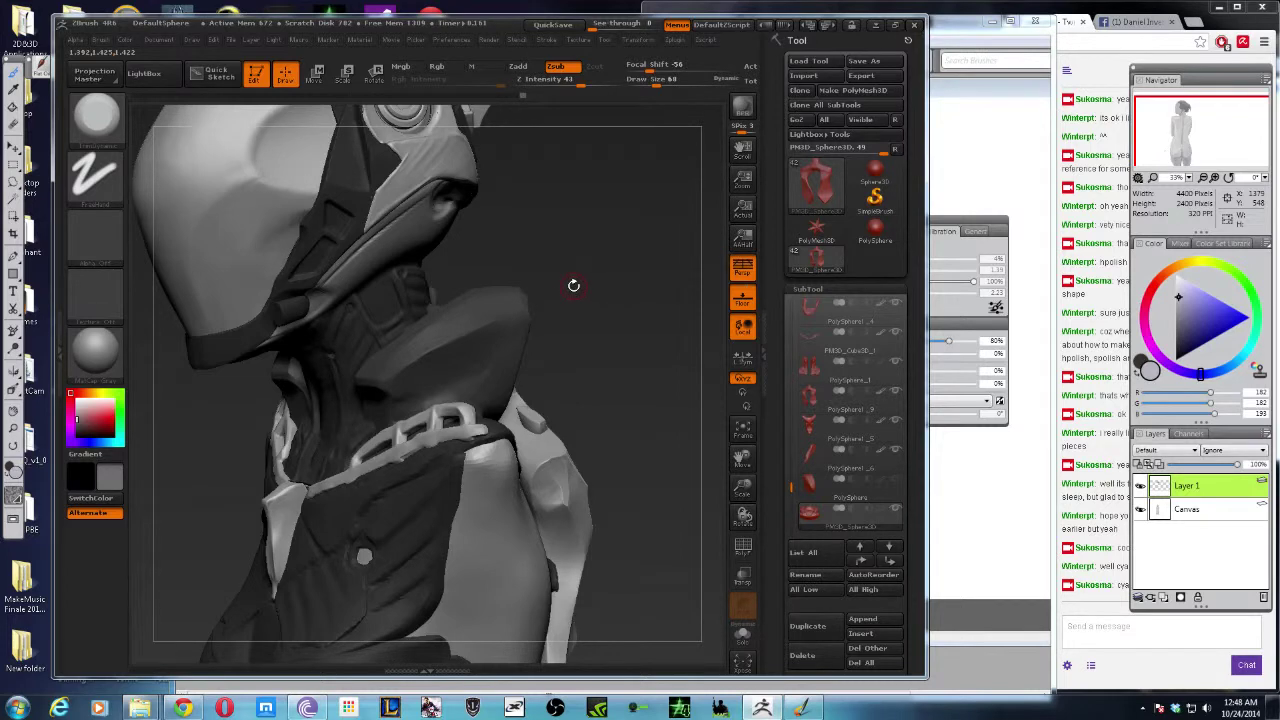
Step: Turn the bust frontally and sculpt the right shoulder edge next to the collar straps
drag(612, 275, 586, 277)
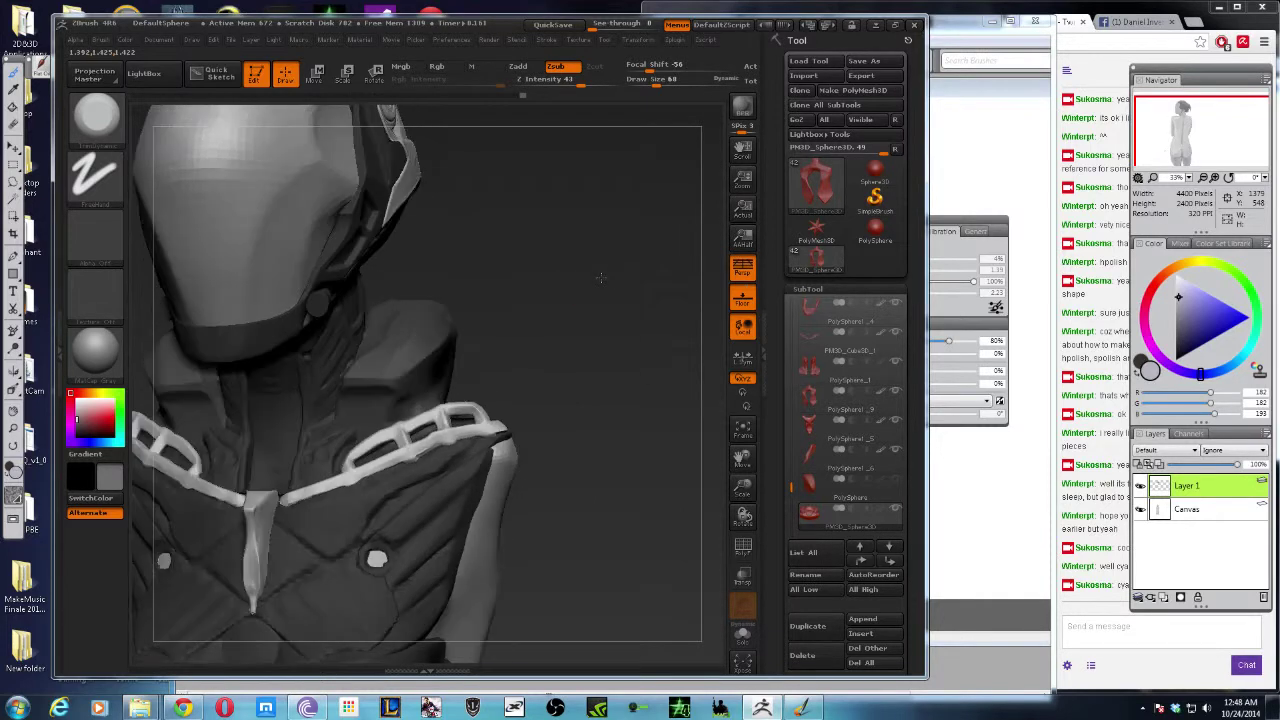
drag(548, 317, 408, 404)
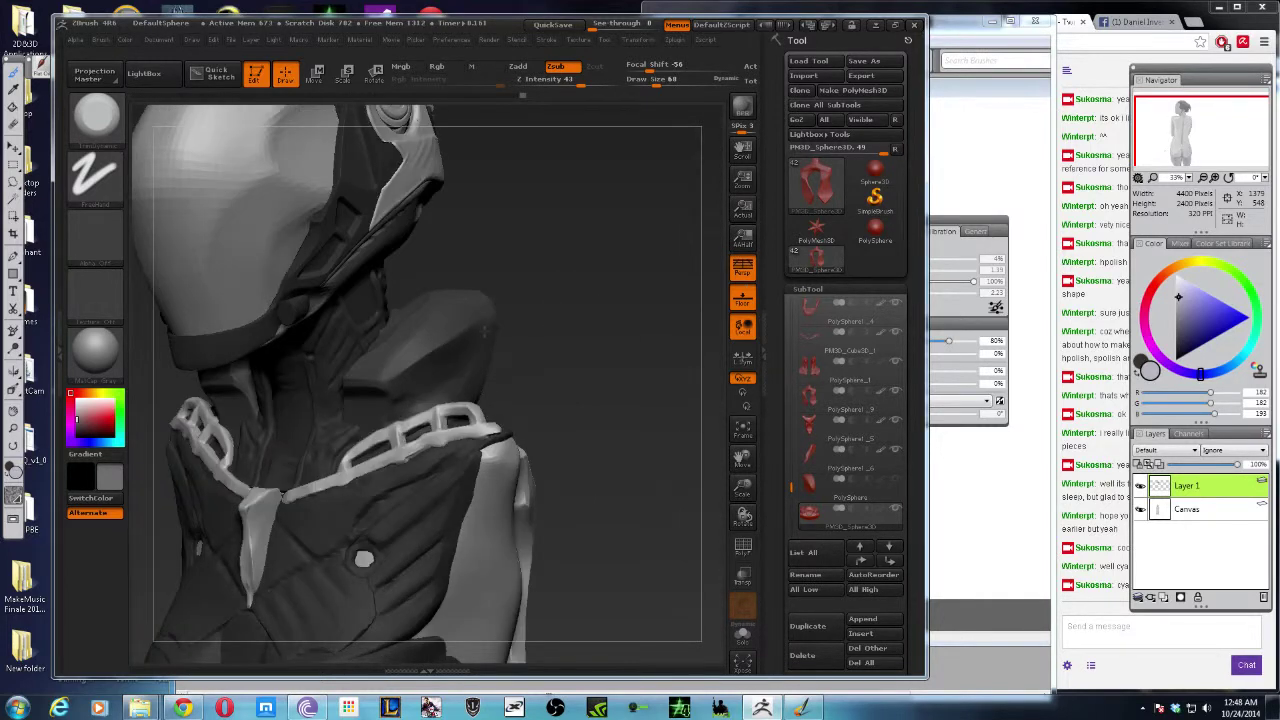
key(shift)
key(alt)
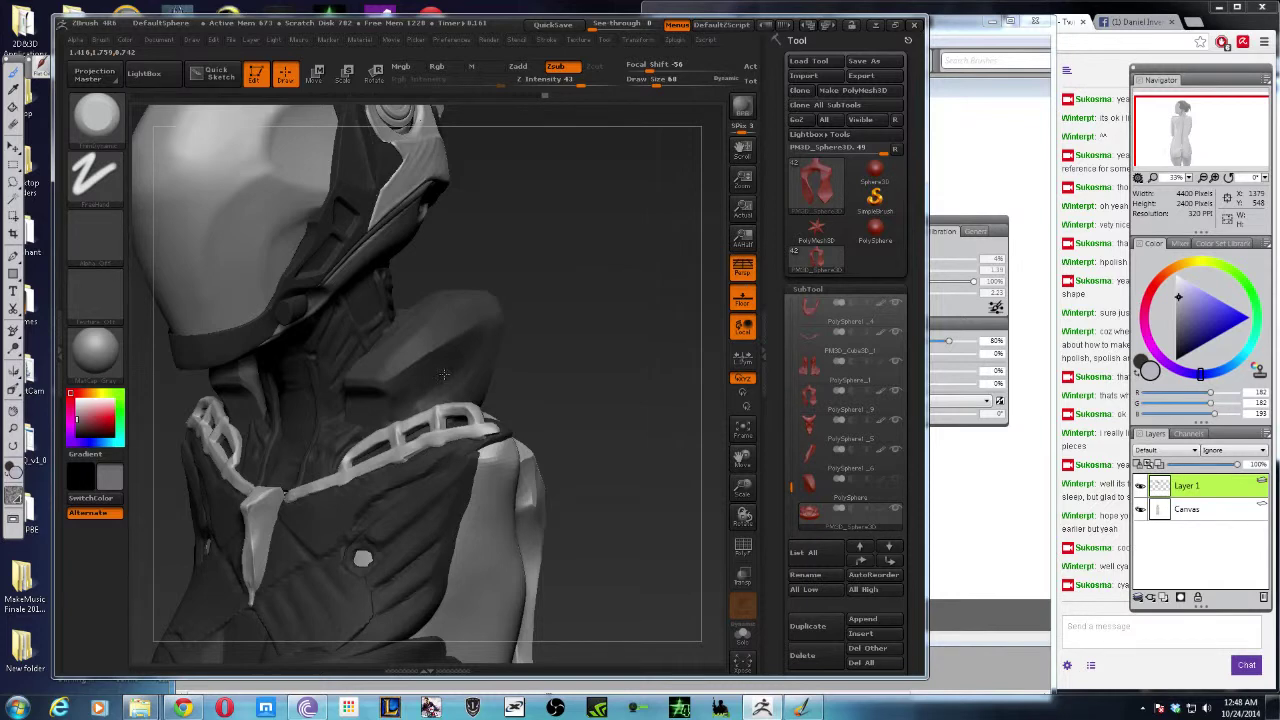
mouse_move(581, 318)
mouse_down()
mouse_move(549, 218)
mouse_move(555, 250)
mouse_move(592, 277)
mouse_move(574, 277)
mouse_move(610, 280)
mouse_move(580, 269)
mouse_up()
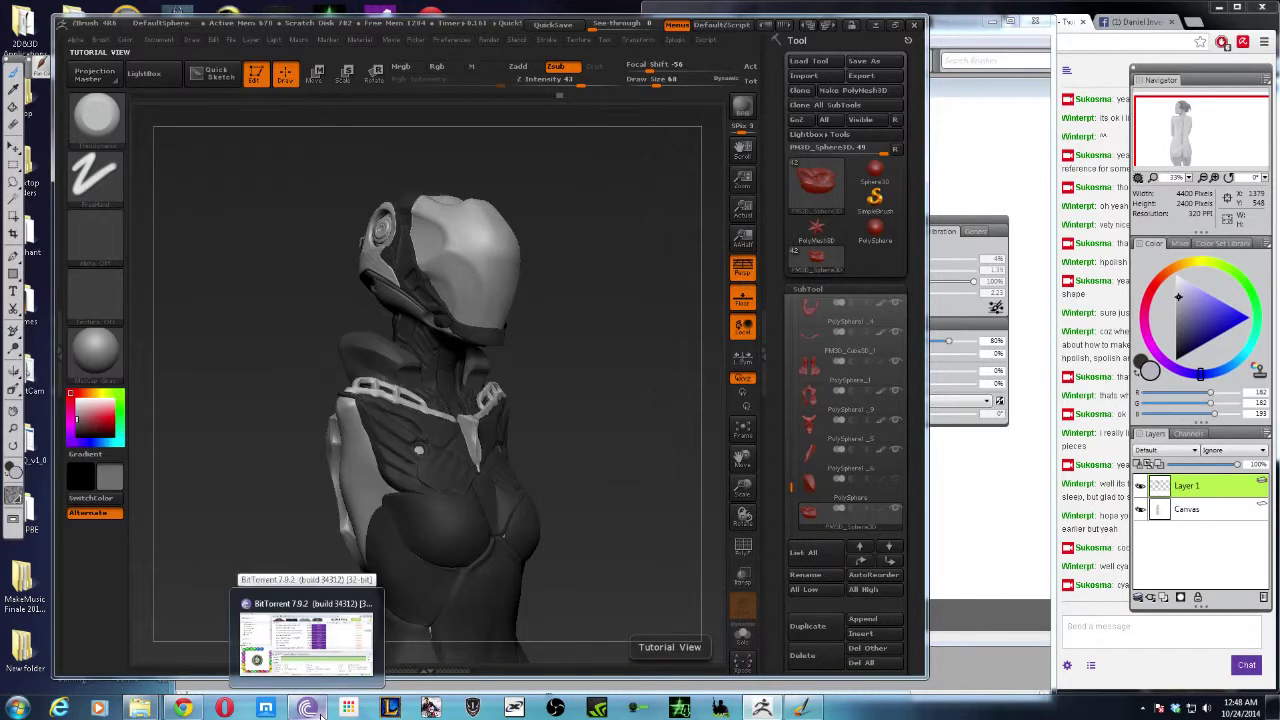
mouse_move(140, 708)
mouse_move(231, 642)
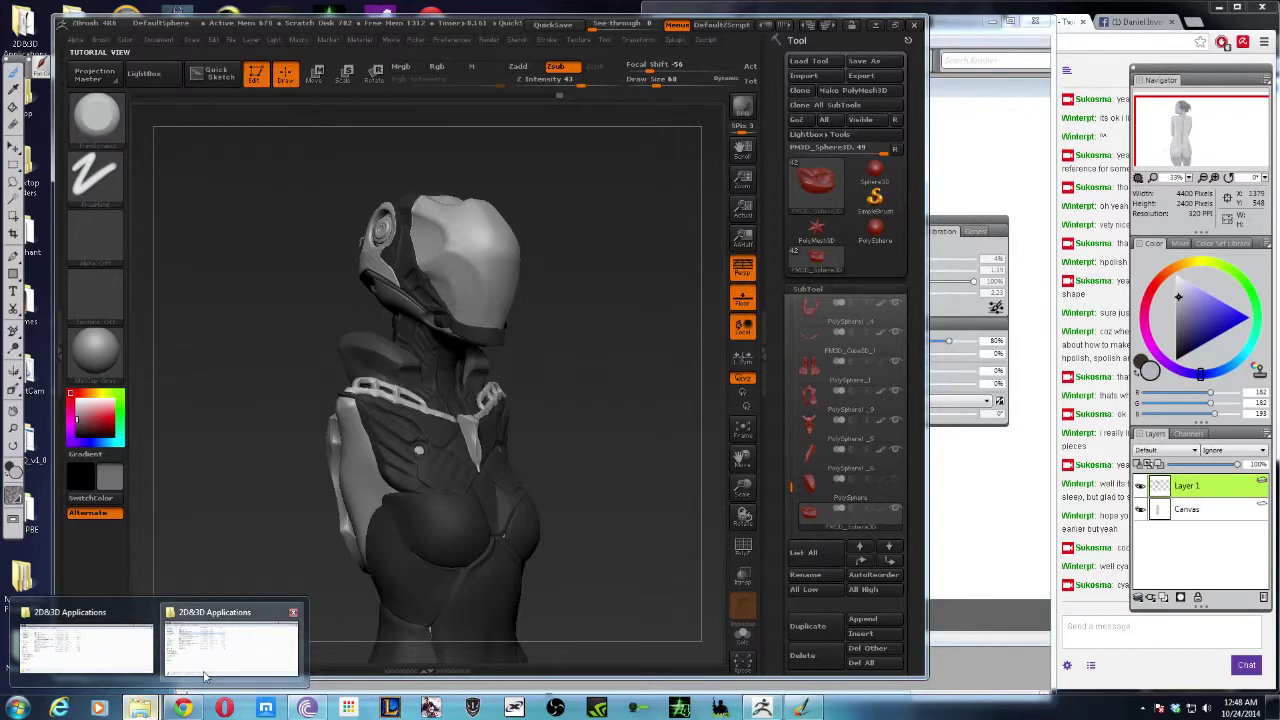
Step: Minimize the applications folder, save the bust over femaleAnatomyrestruct3.ZTL, and bring up the Twitch page
click(204, 677)
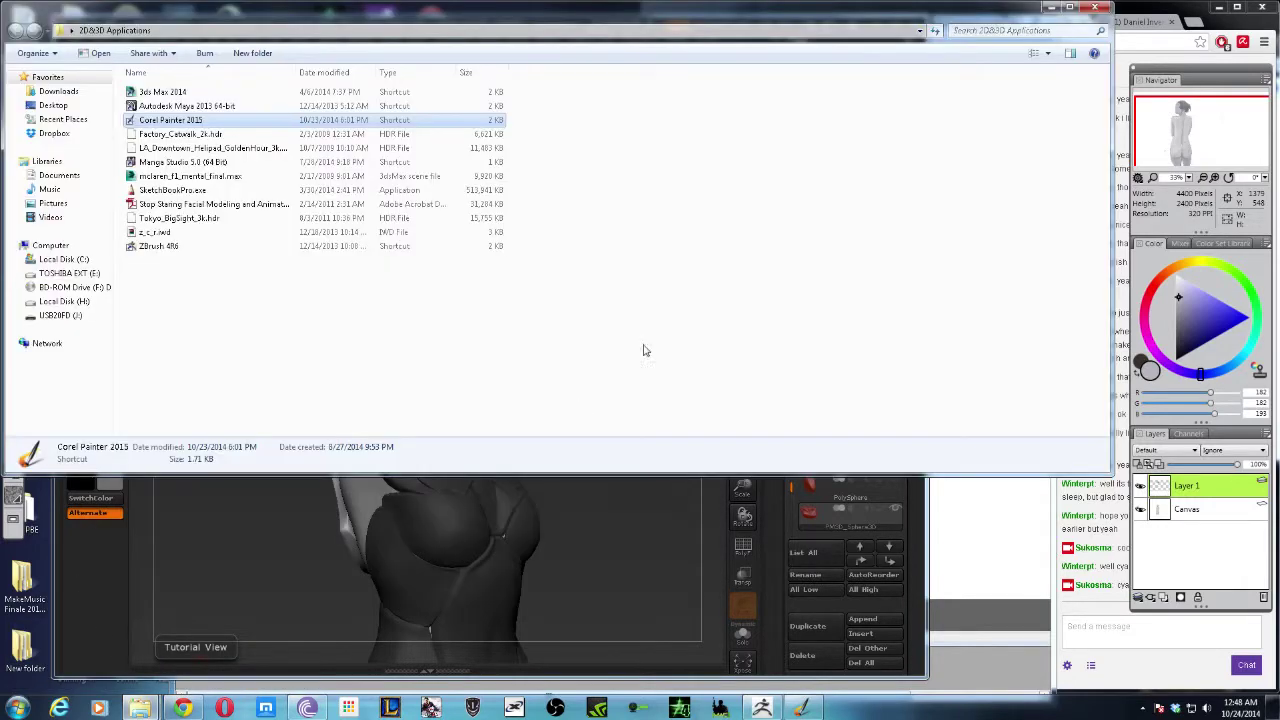
click(1050, 7)
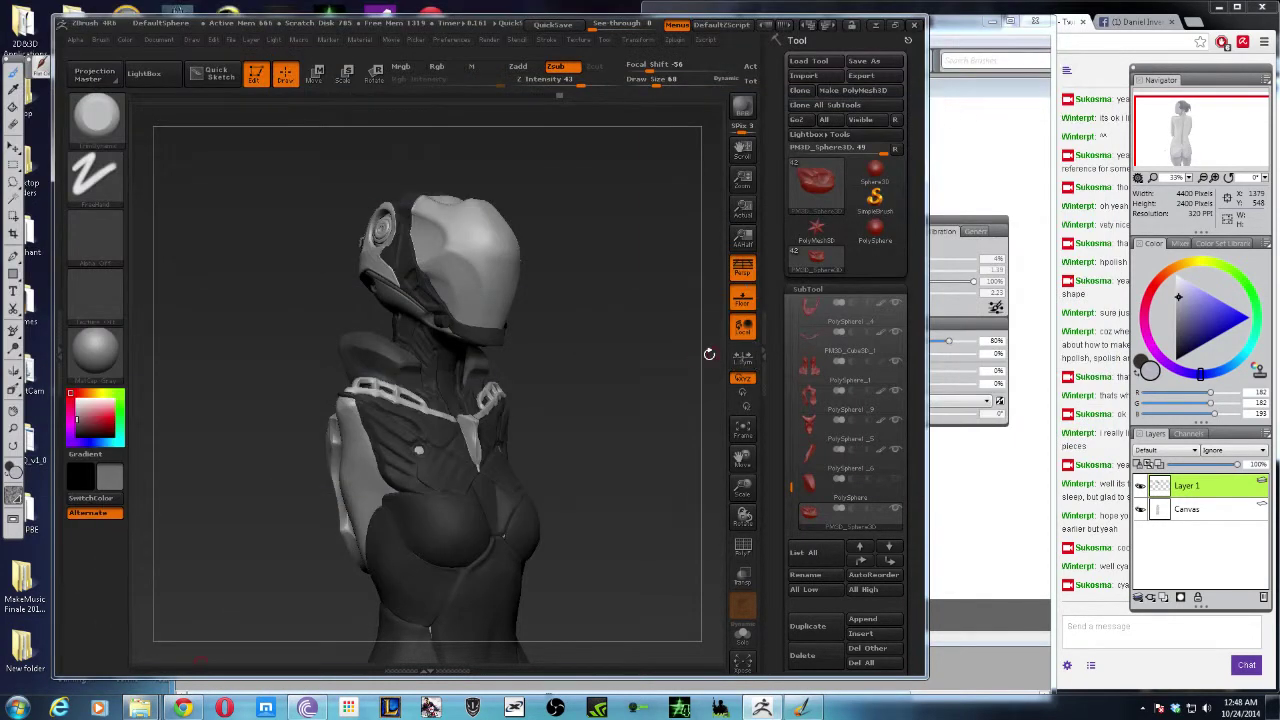
click(863, 61)
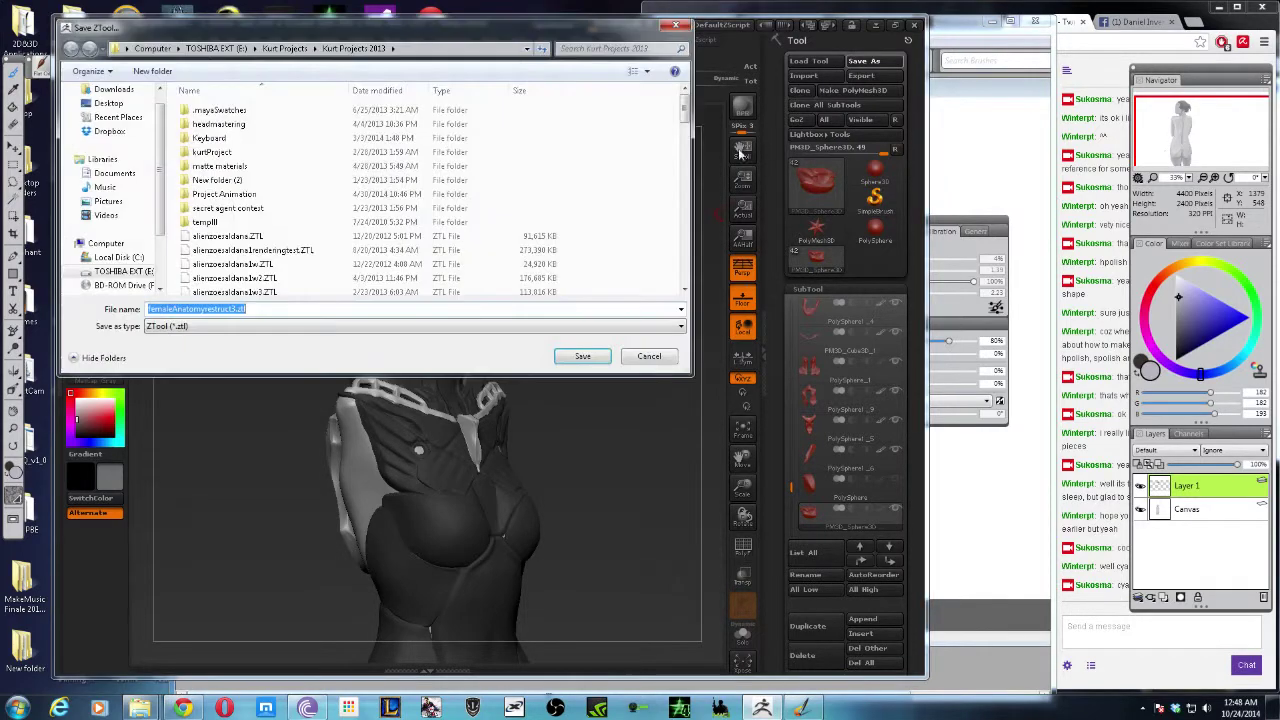
click(570, 357)
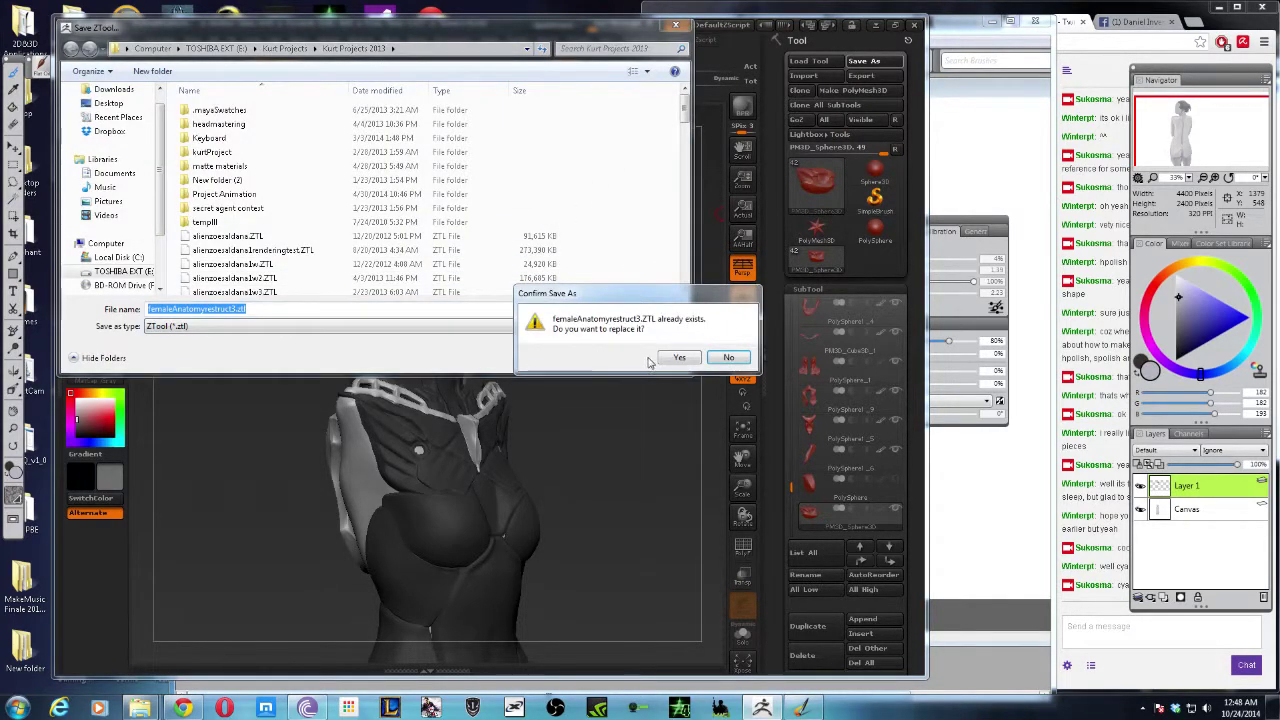
click(667, 358)
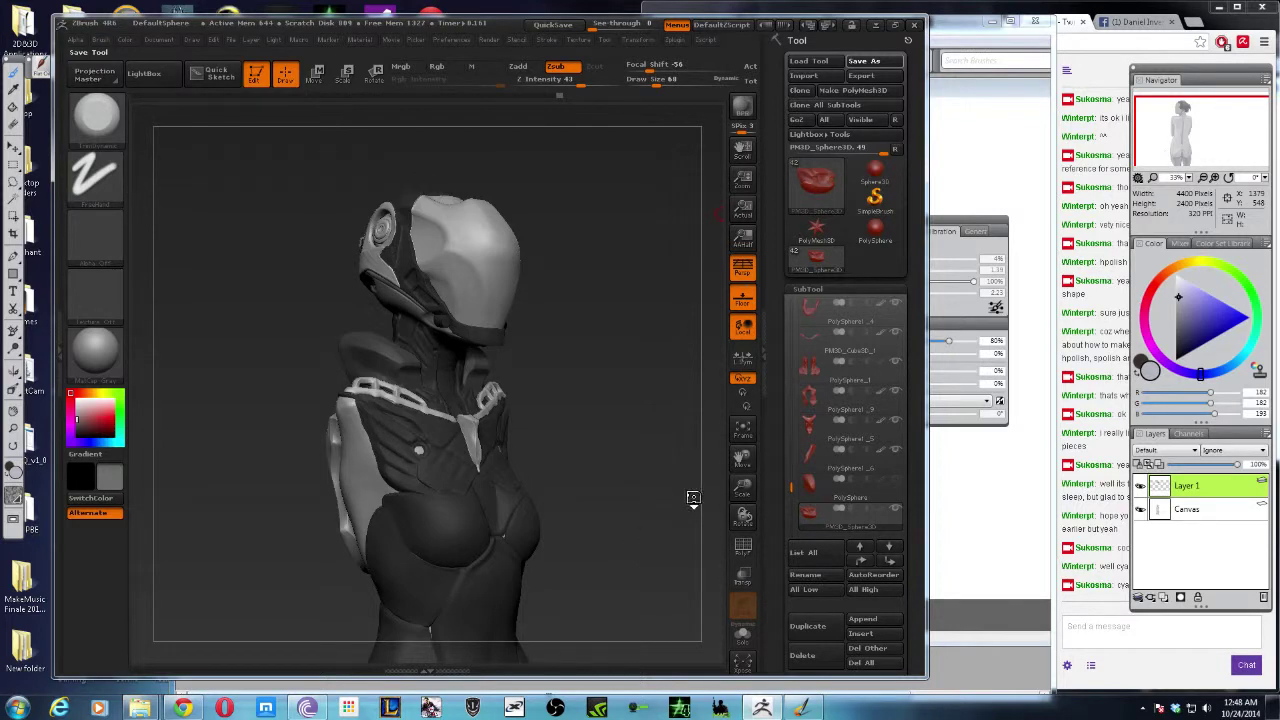
click(176, 712)
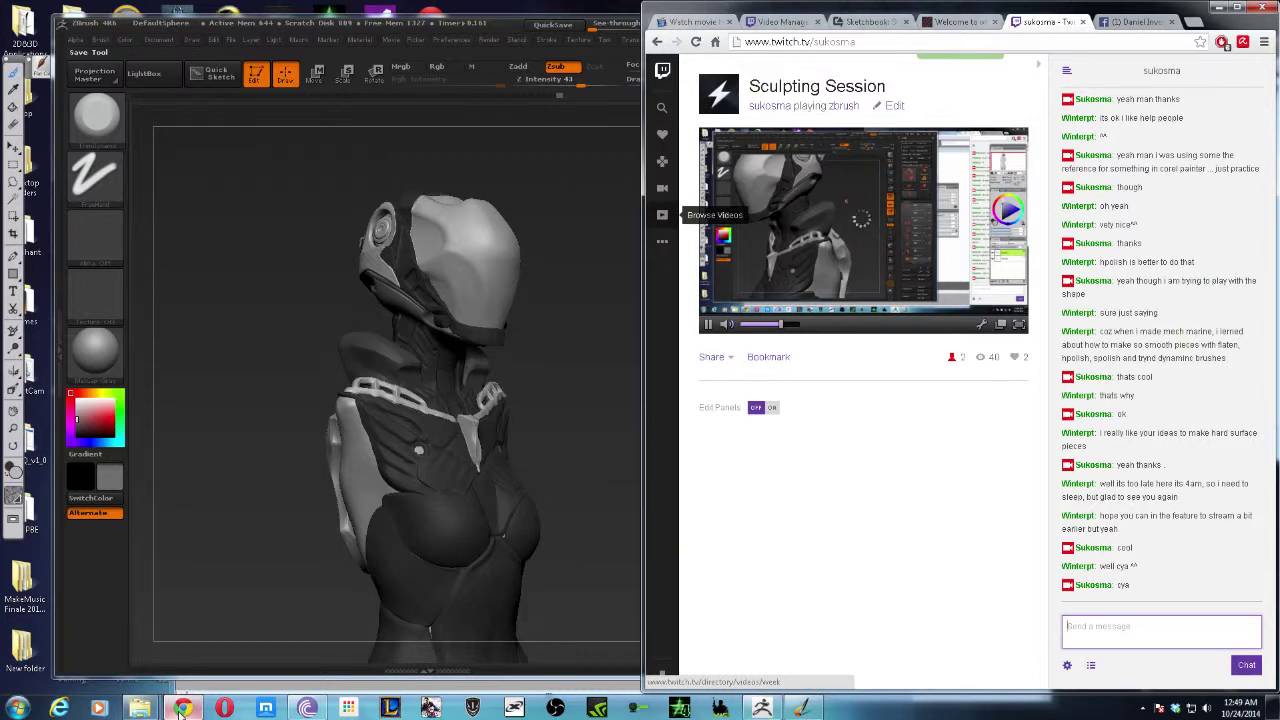
Step: Minimize the Twitch browser window and save the ZBrush project with Ctrl+S
click(178, 712)
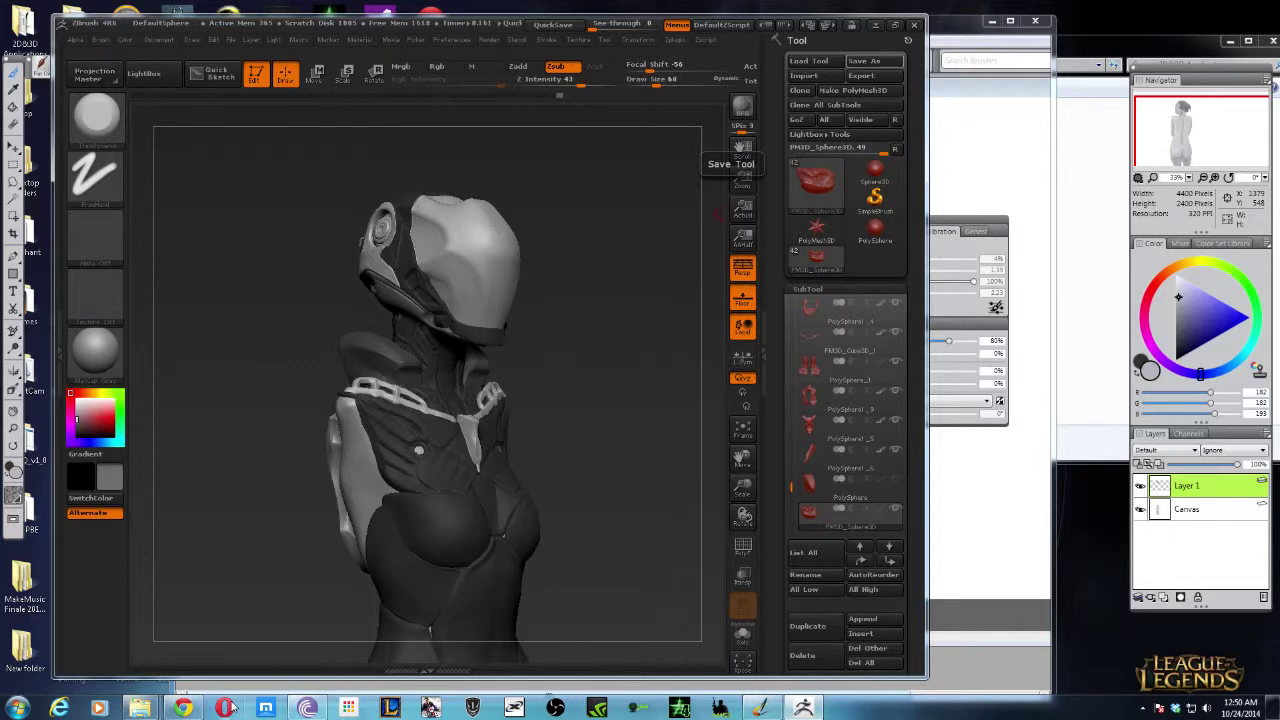
key(ctrl+s)
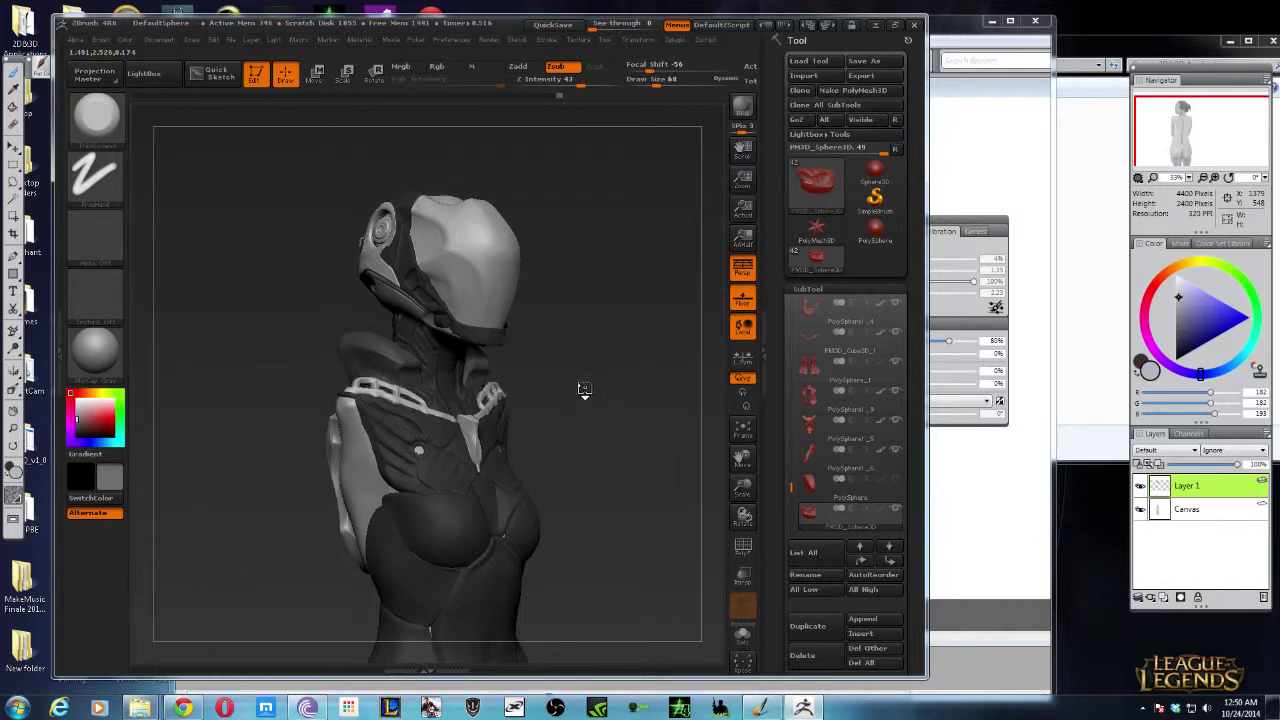
Step: Undo the last collar stroke and orbit the bust from side views back to front
key(ctrl+z)
drag(582, 390, 438, 398)
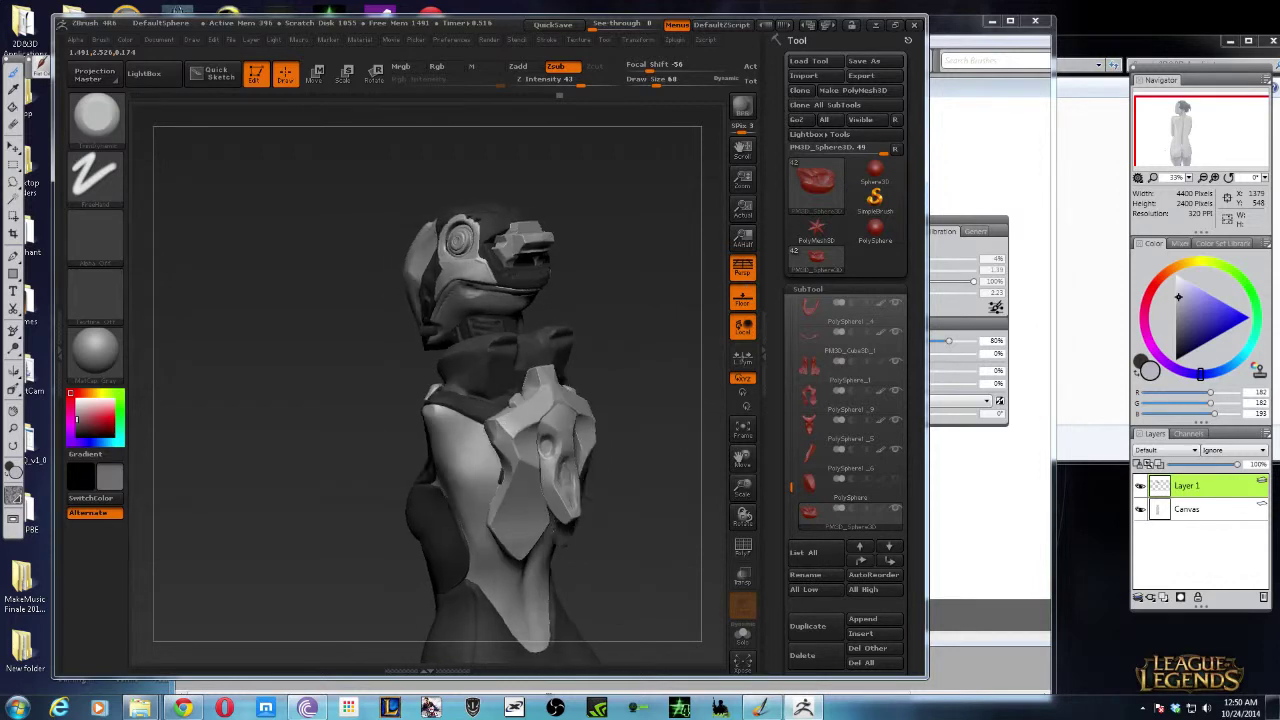
mouse_move(438, 398)
mouse_down()
mouse_move(540, 398)
mouse_move(602, 420)
mouse_up()
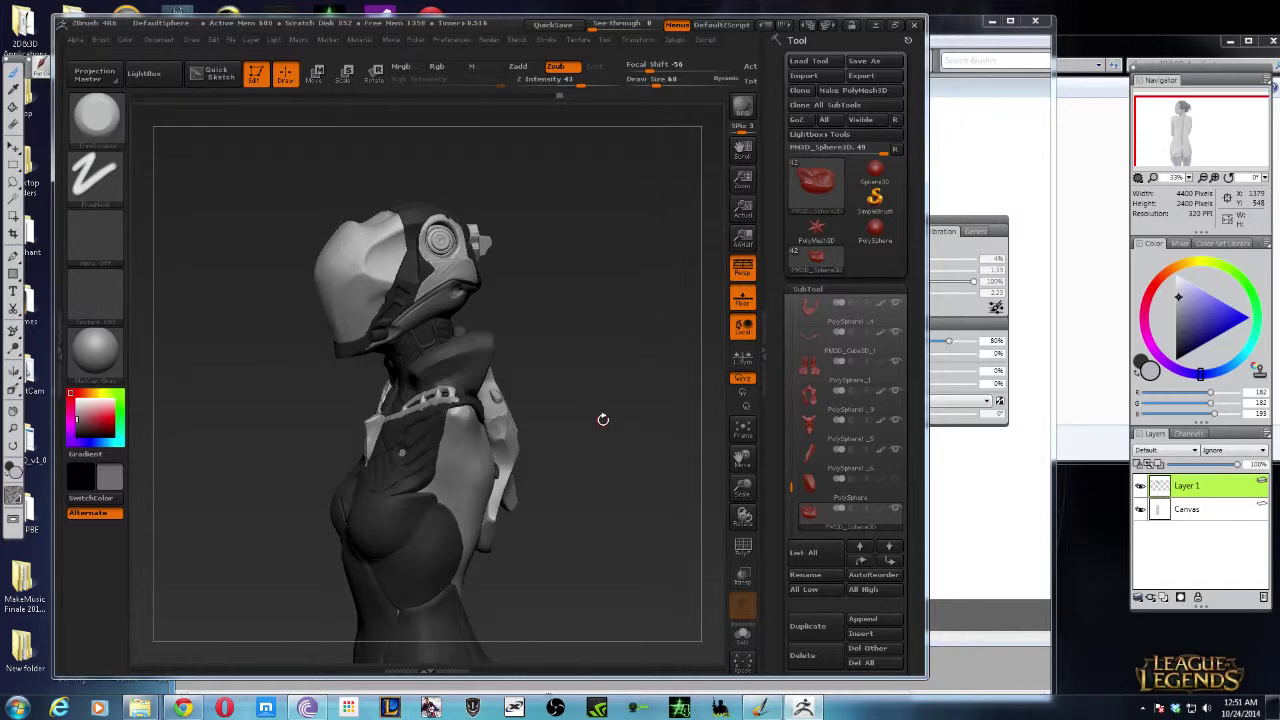
mouse_move(602, 420)
mouse_down()
mouse_move(630, 418)
mouse_move(610, 431)
mouse_move(647, 438)
mouse_move(559, 438)
mouse_up()
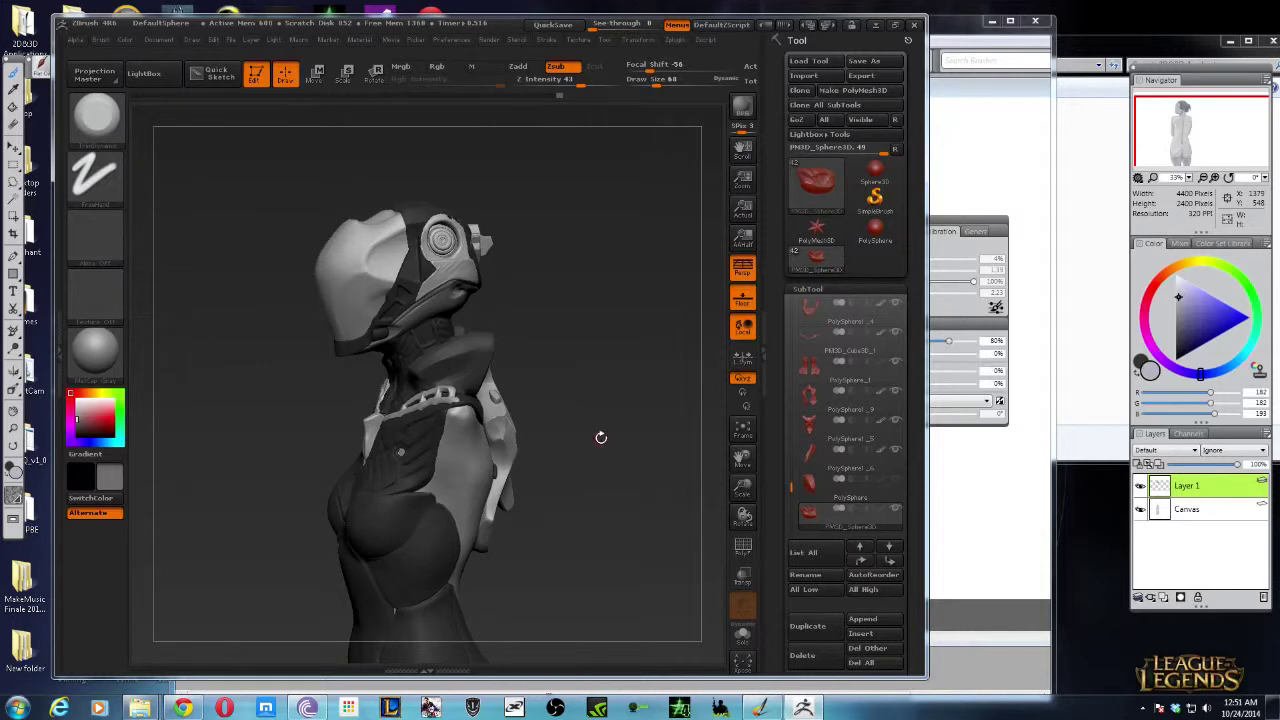
shift+drag(634, 349, 588, 343)
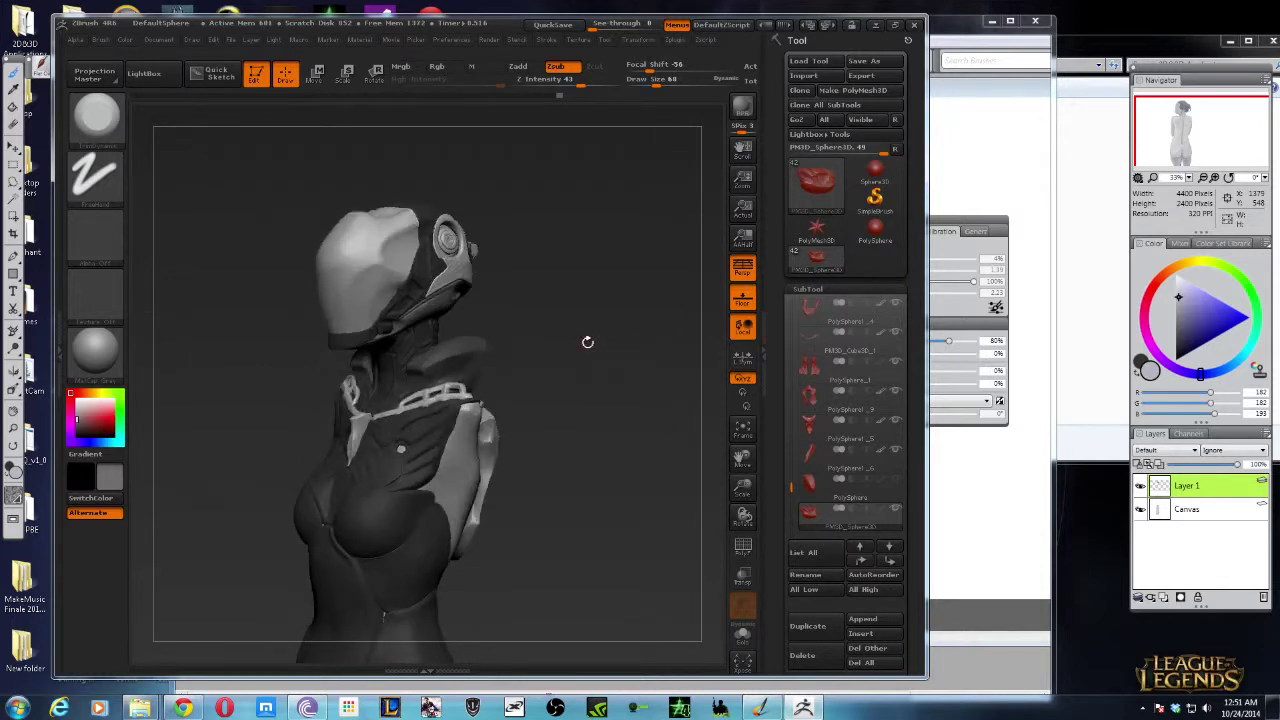
Step: Cancel quitting, then load DefaultSphere.ZPR from LightBox without saving, and open Load Tool
click(913, 27)
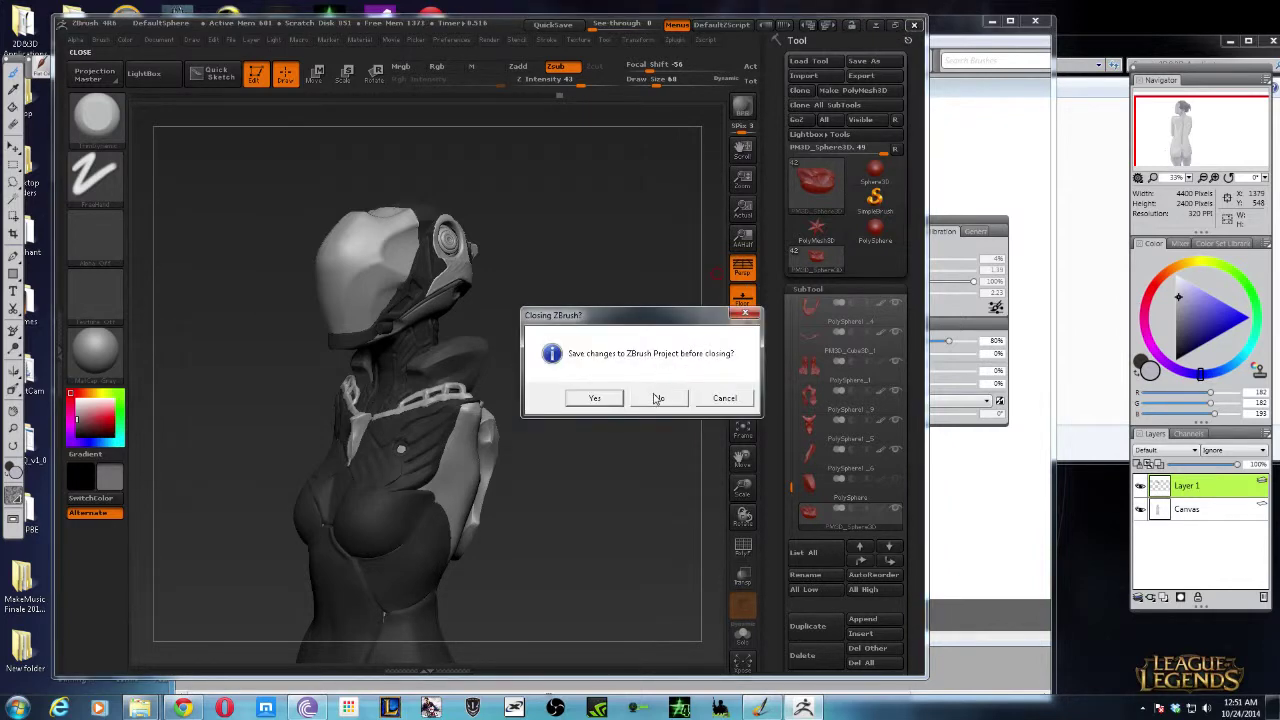
click(714, 395)
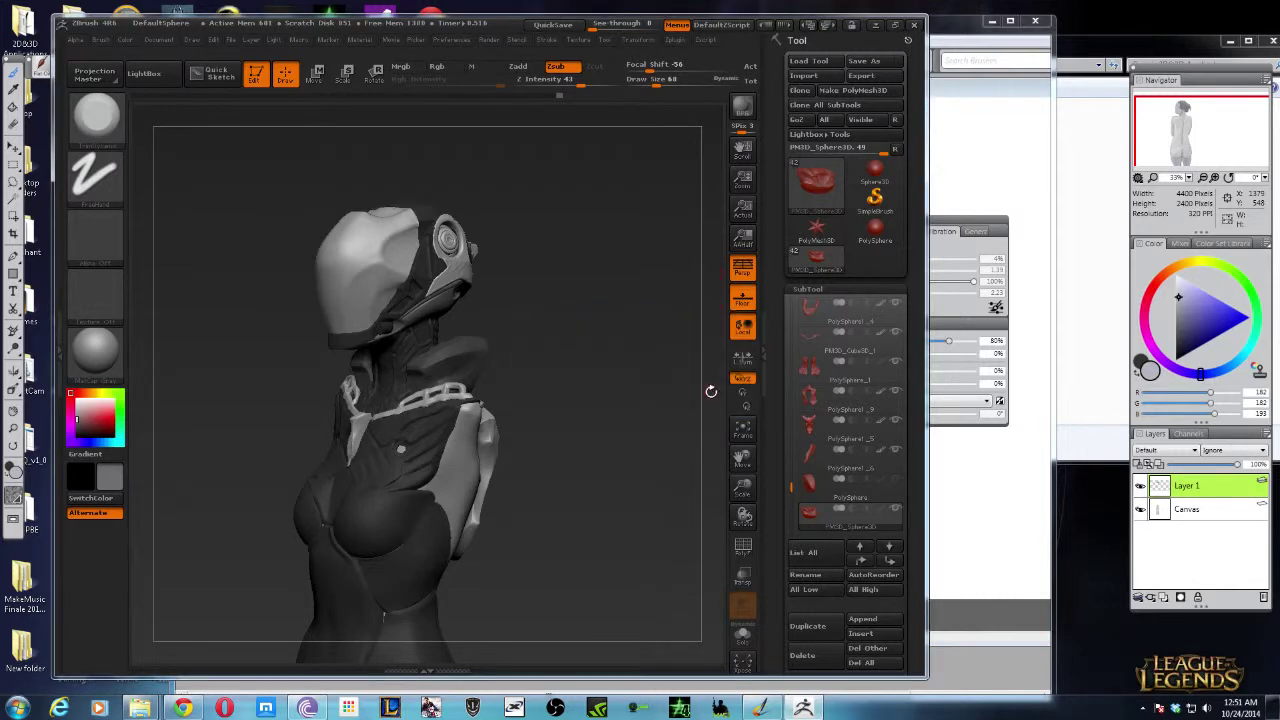
click(158, 80)
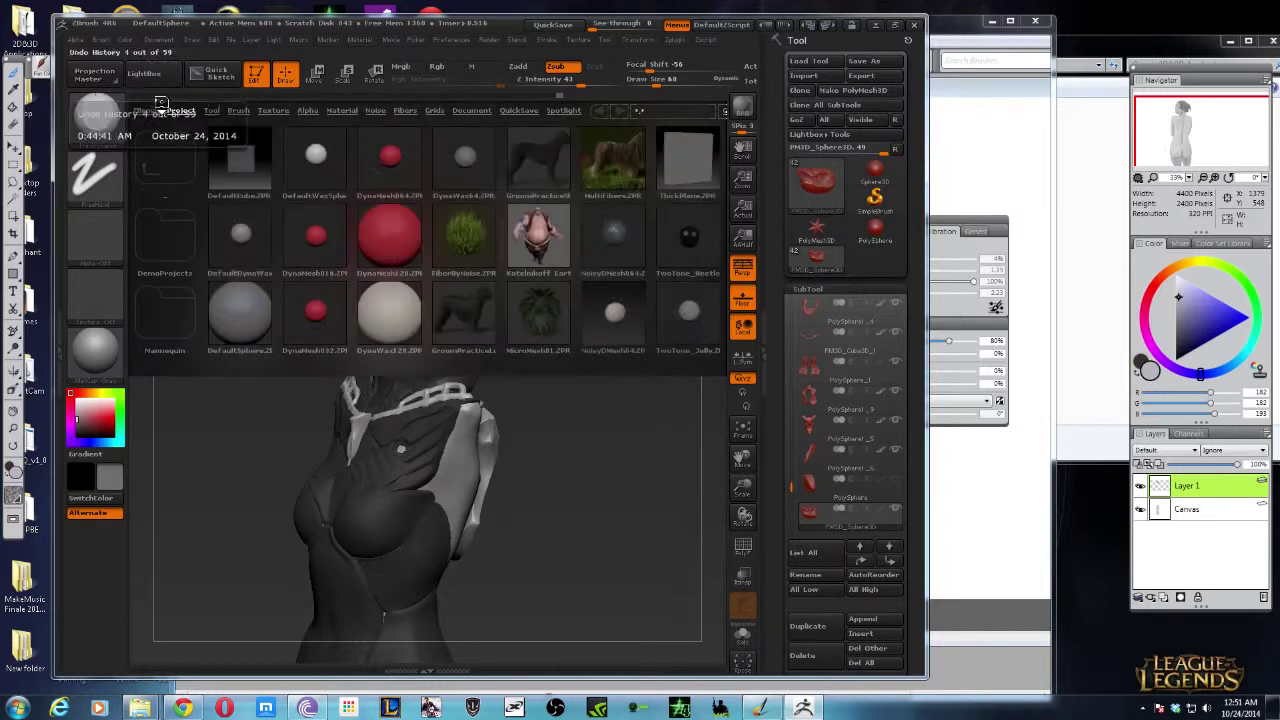
double_click(249, 309)
click(680, 399)
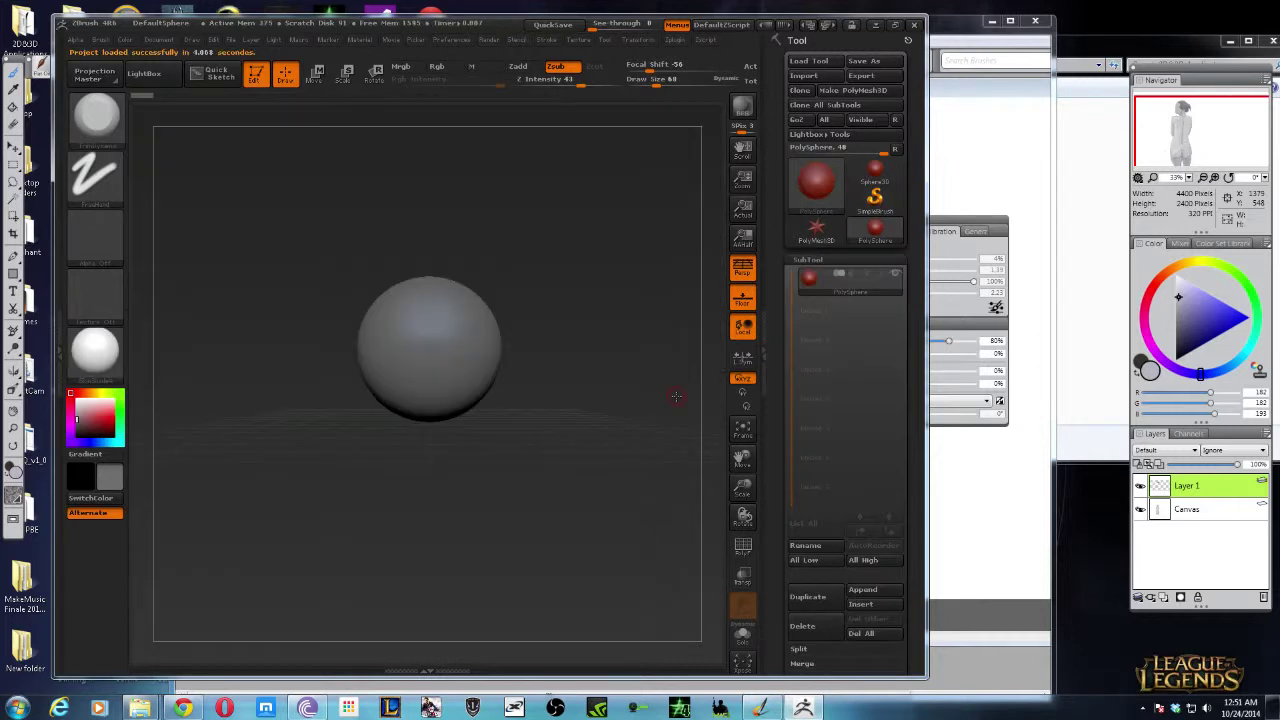
click(809, 61)
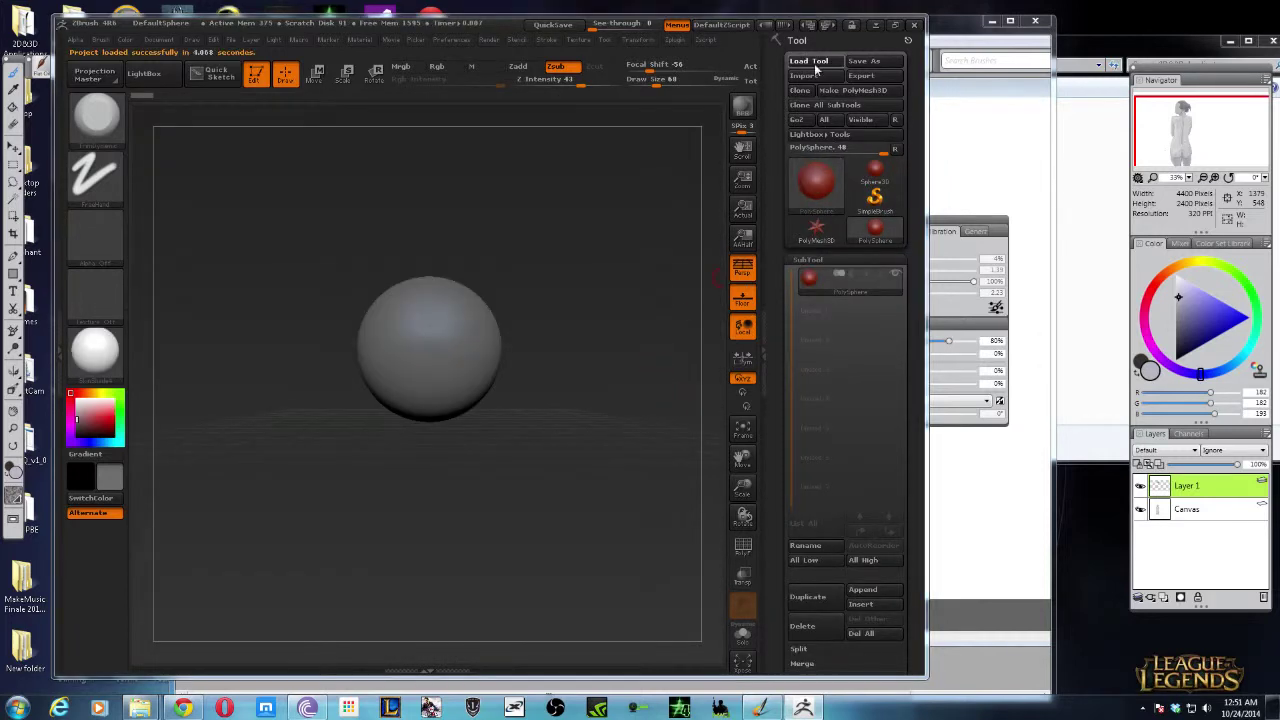
click(280, 238)
scroll(305, 255, down, 3)
scroll(305, 257, down, 3)
scroll(305, 258, down, 3)
scroll(305, 260, down, 3)
scroll(305, 260, down, 1)
scroll(305, 260, down, 1)
scroll(305, 261, down, 1)
scroll(305, 262, down, 1)
scroll(304, 261, down, 1)
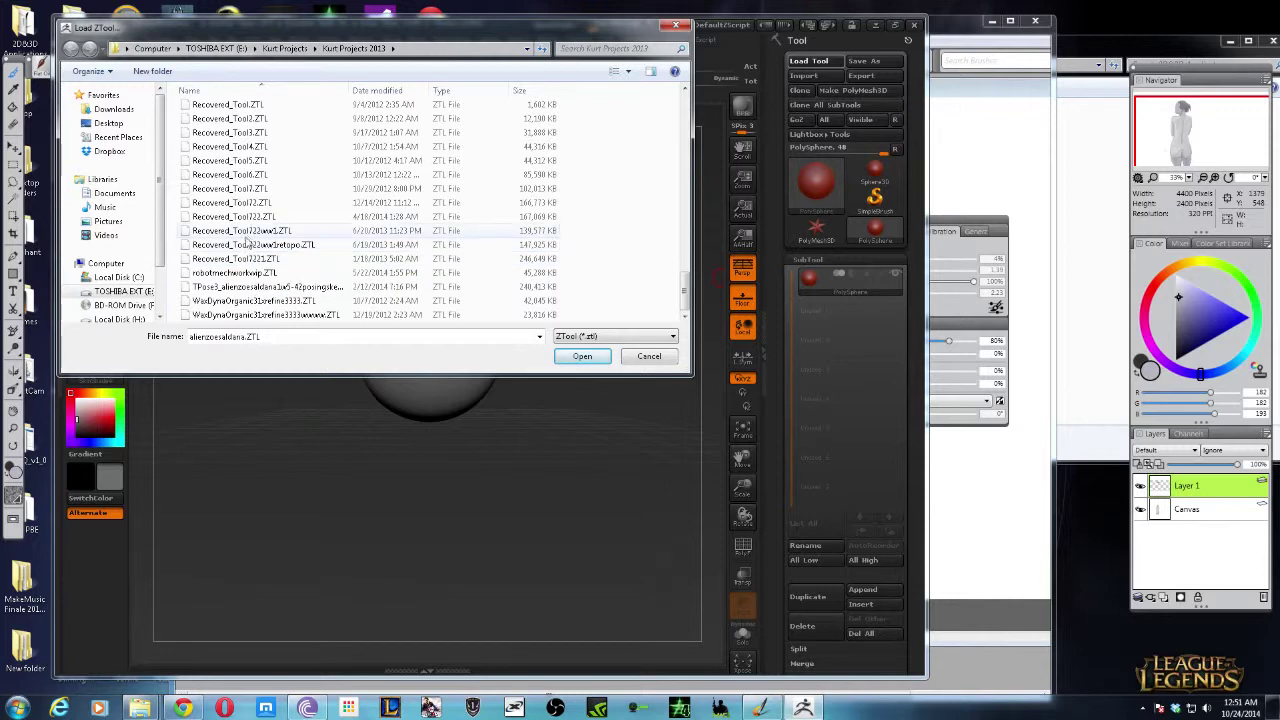
scroll(300, 260, up, 2)
scroll(300, 260, up, 1)
scroll(258, 210, up, 2)
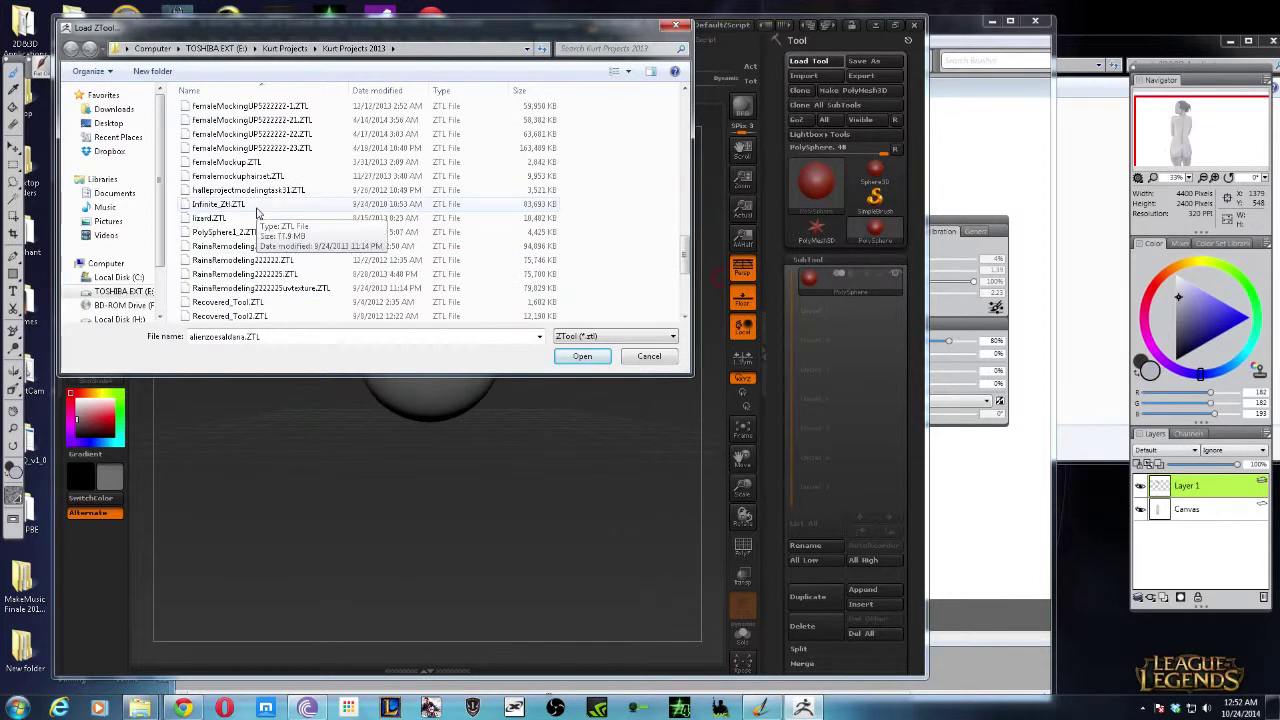
scroll(268, 190, up, 1)
scroll(268, 190, up, 2)
scroll(270, 186, up, 2)
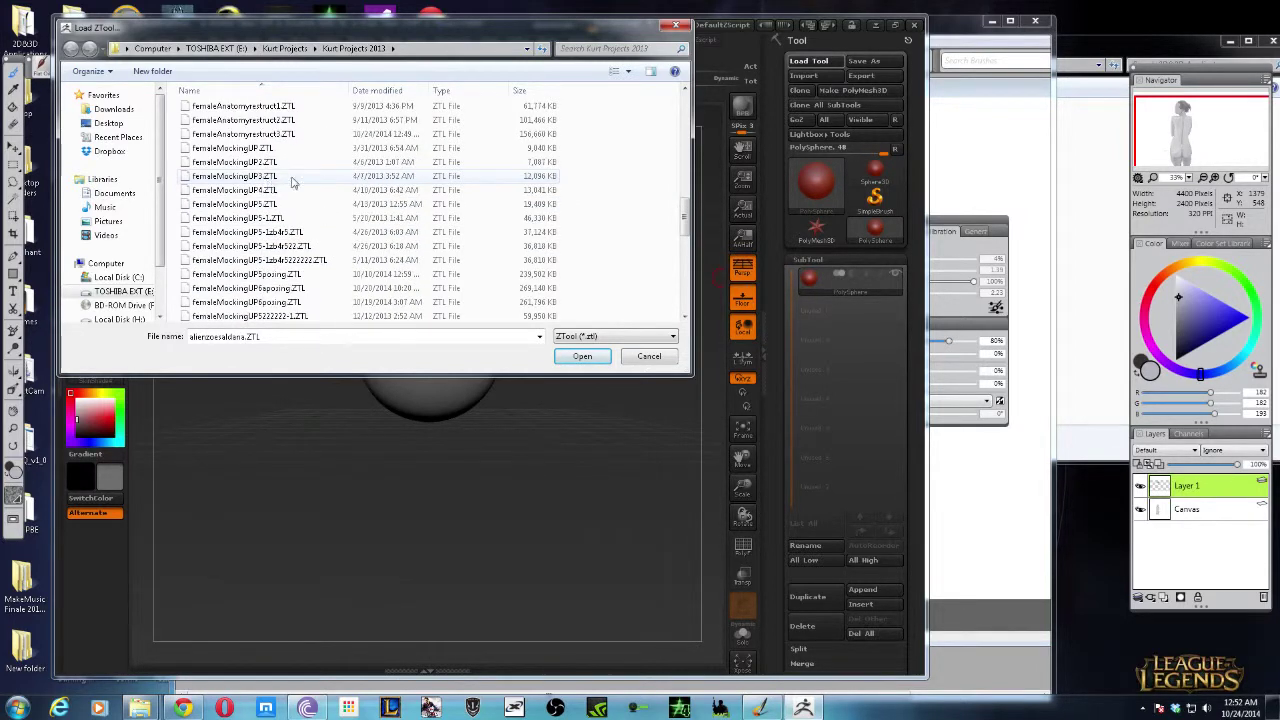
click(676, 25)
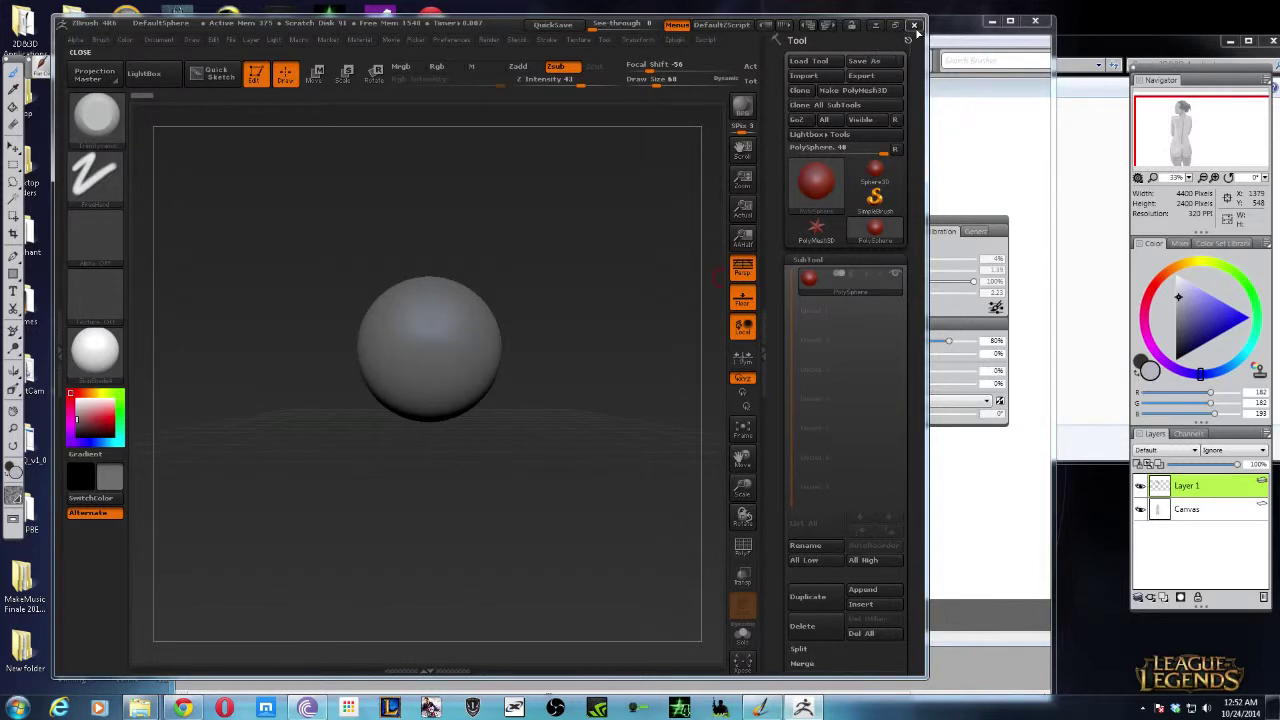
Step: Quit ZBrush and bring the Twitch stream page in Chrome to the front
click(914, 26)
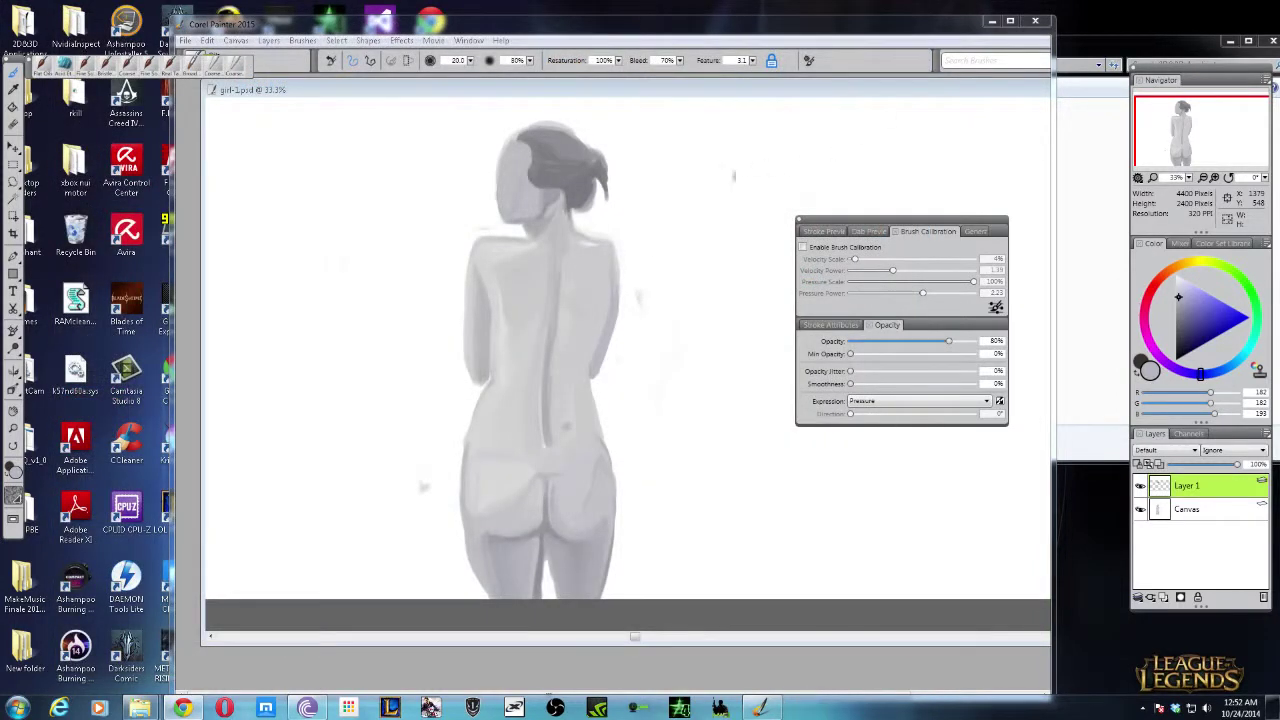
click(184, 709)
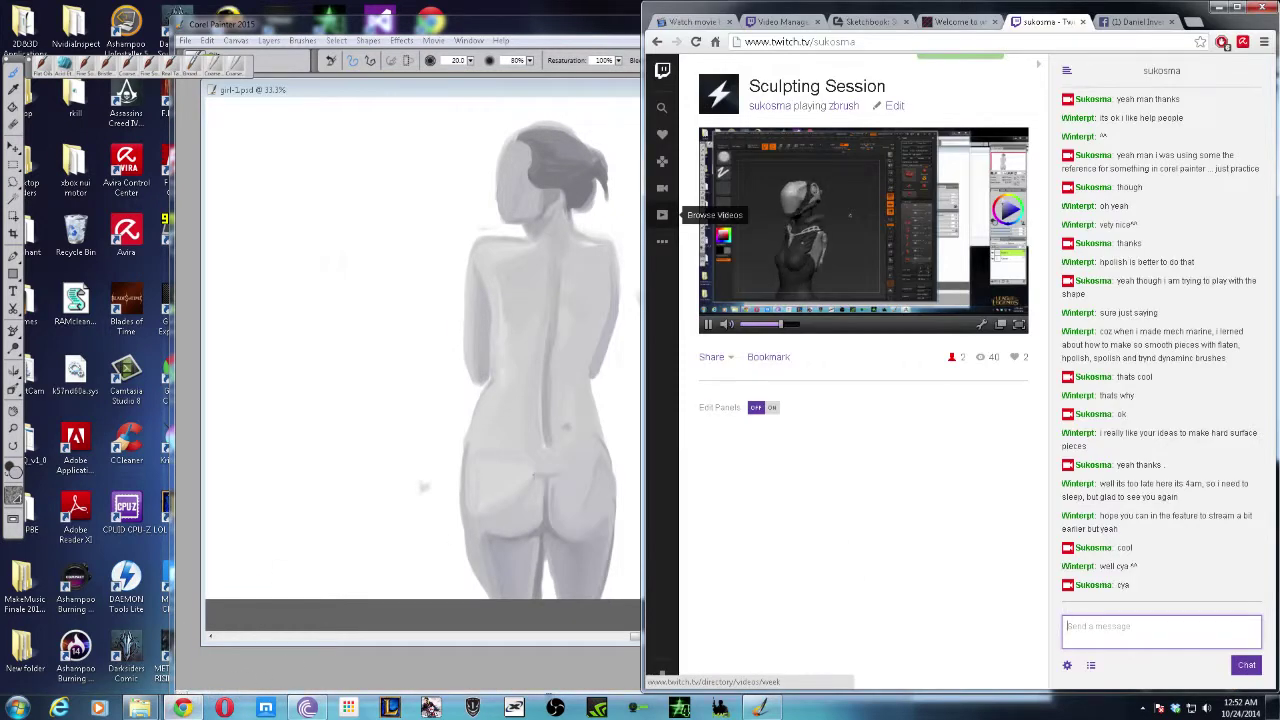